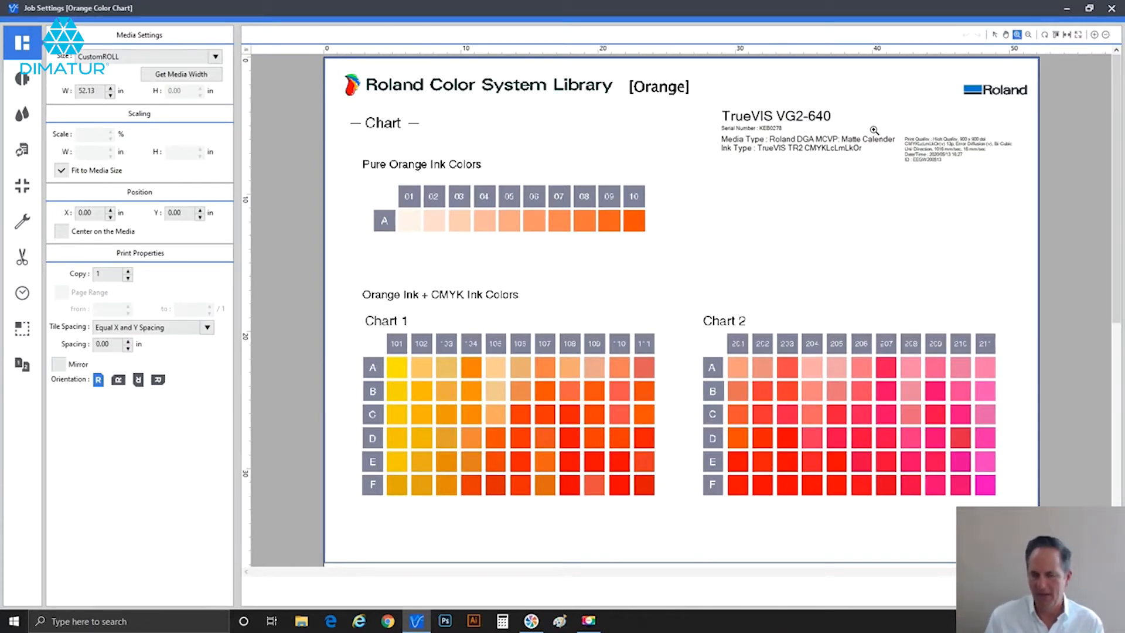
Step: Close the Orange Color Chart job settings, open those of Color Chart Type-1, and fit that chart to the media size
click(1111, 8)
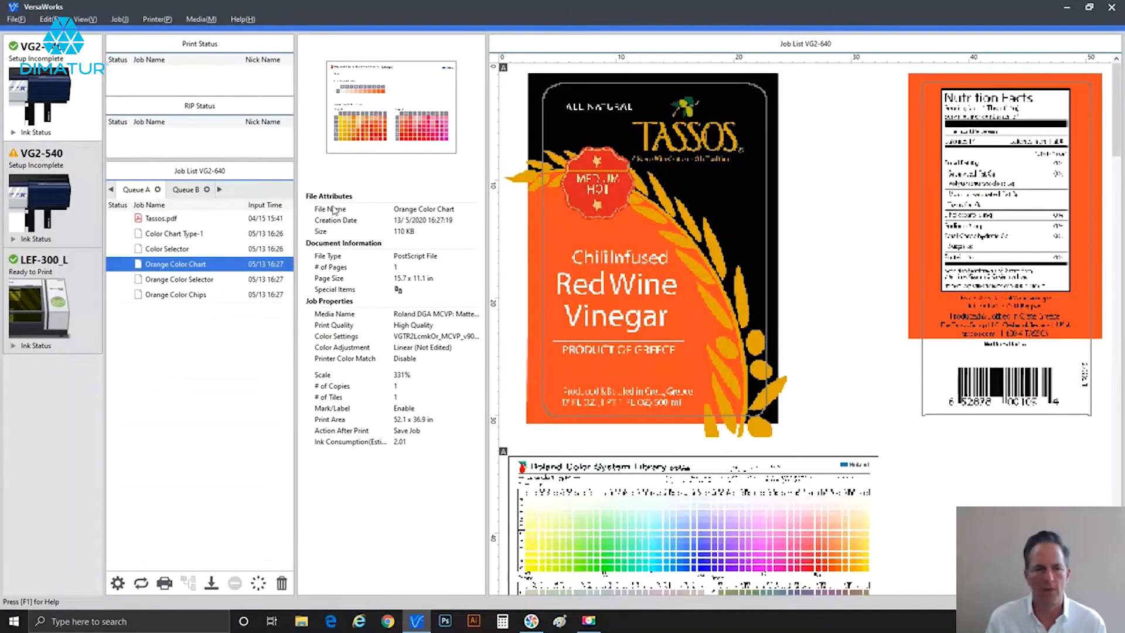
click(177, 223)
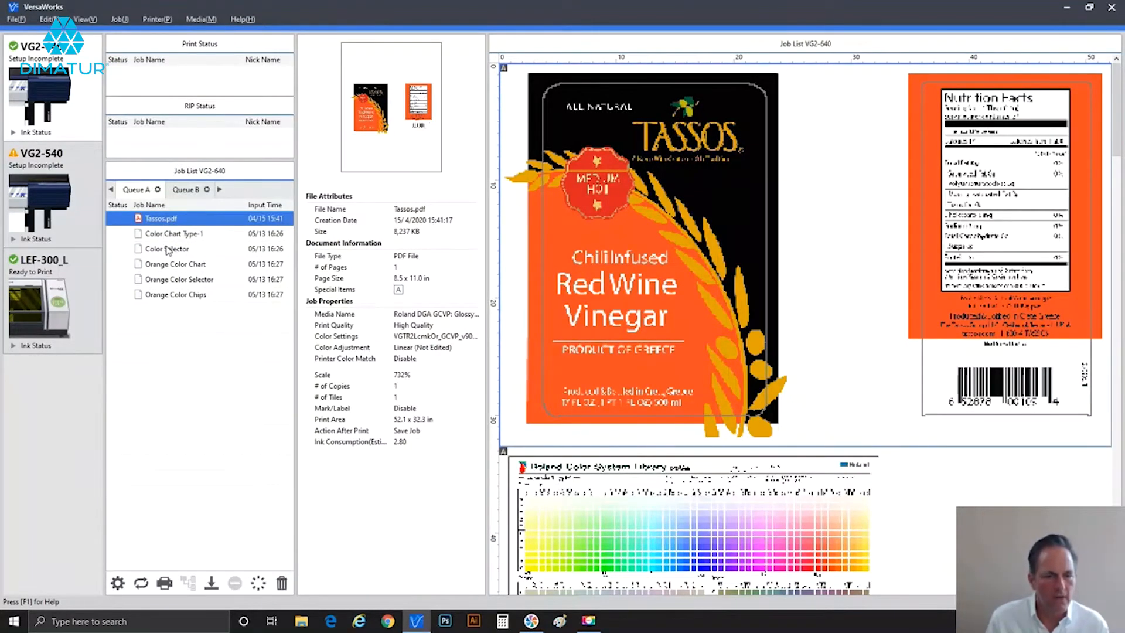
click(168, 234)
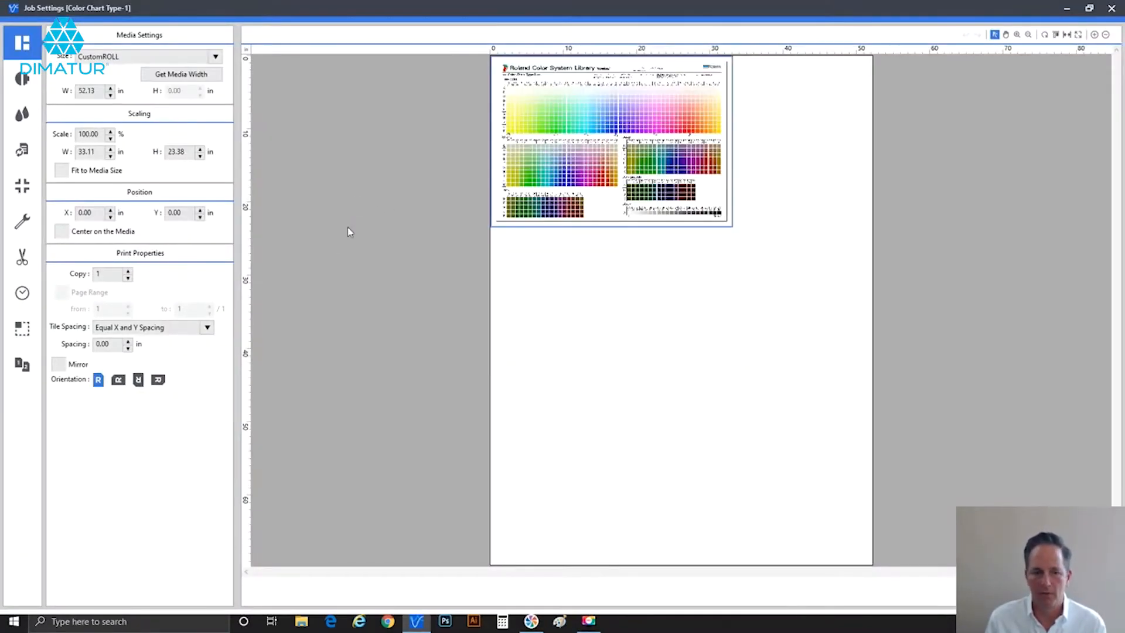
click(94, 170)
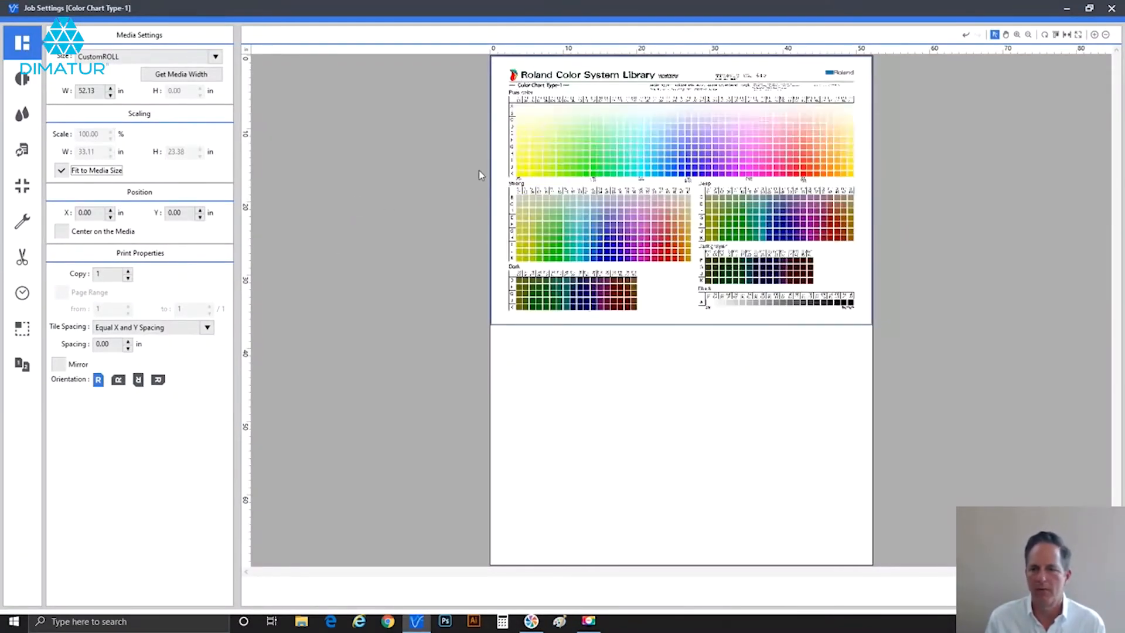
Step: Examine the chart's Pure color swatches up close, and view the job's quality, color adjustment and file format settings
click(1017, 35)
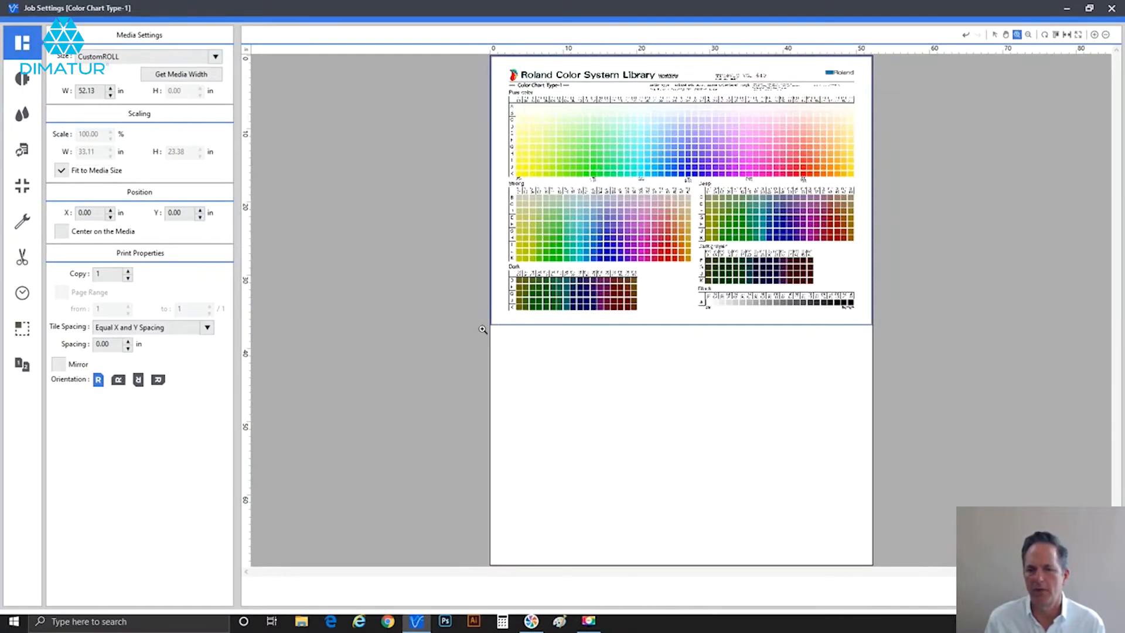
drag(485, 329, 938, 57)
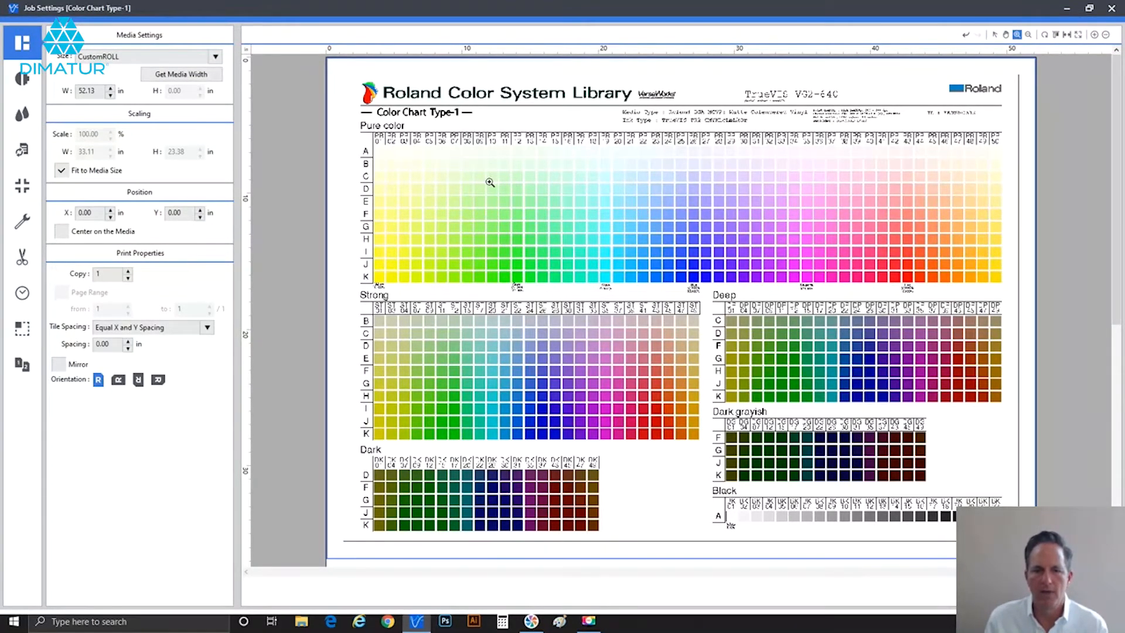
drag(353, 123, 530, 308)
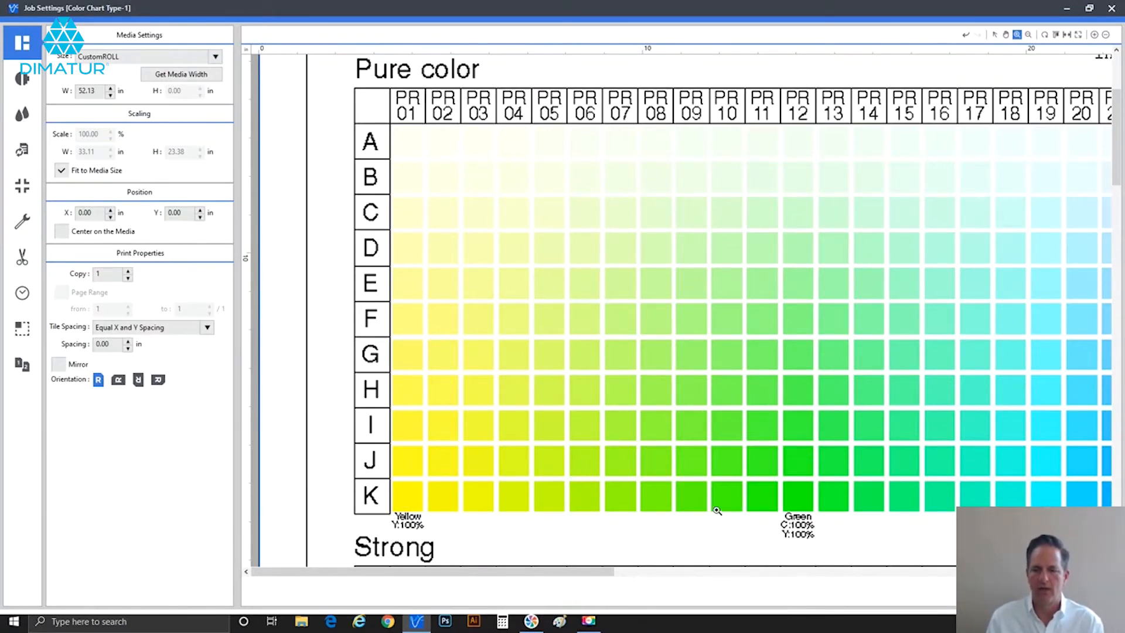
drag(580, 573, 711, 576)
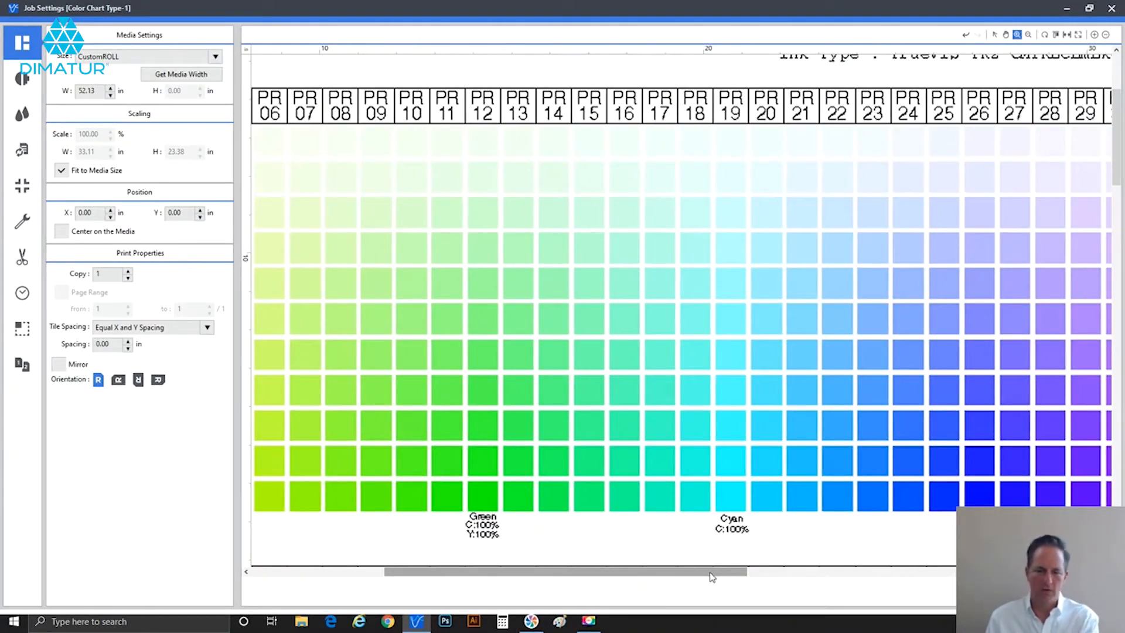
drag(738, 575, 819, 573)
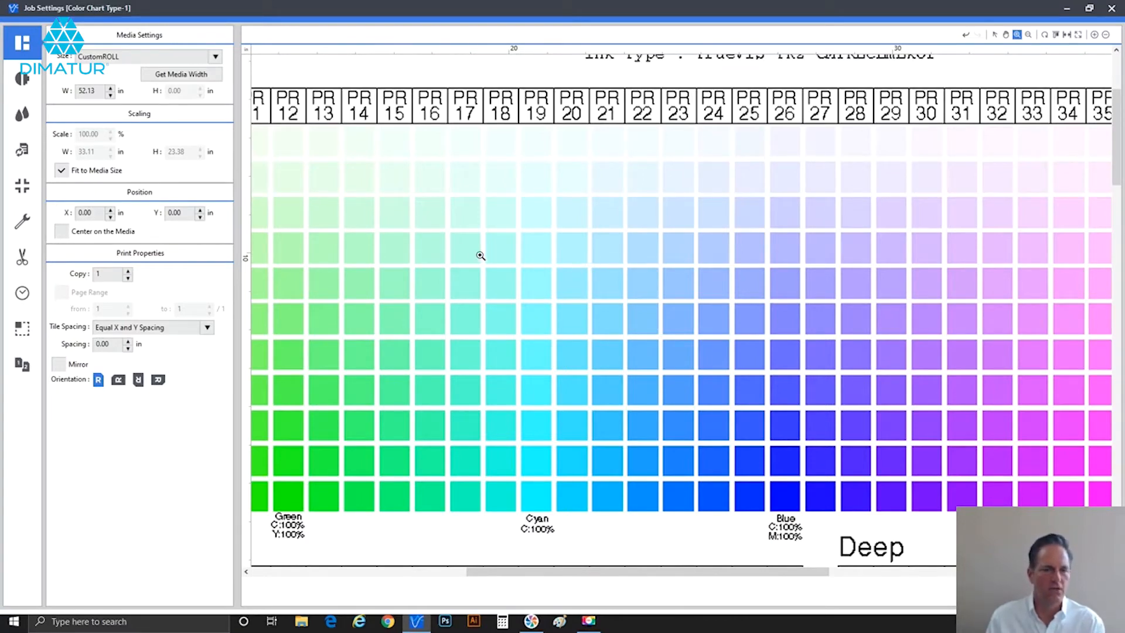
click(22, 78)
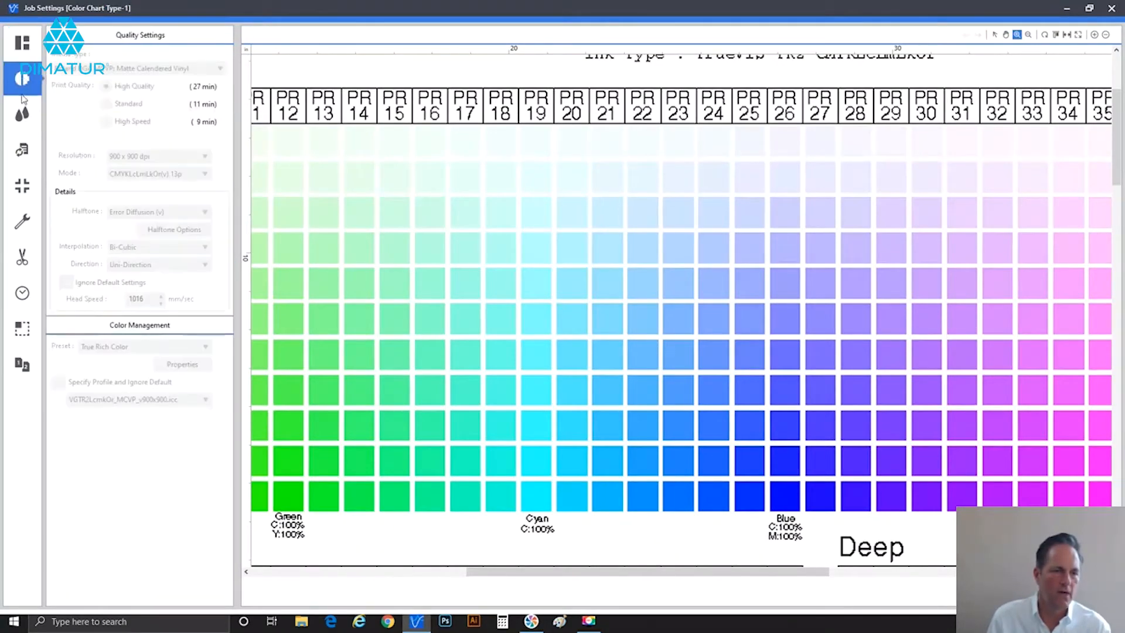
click(22, 114)
click(21, 149)
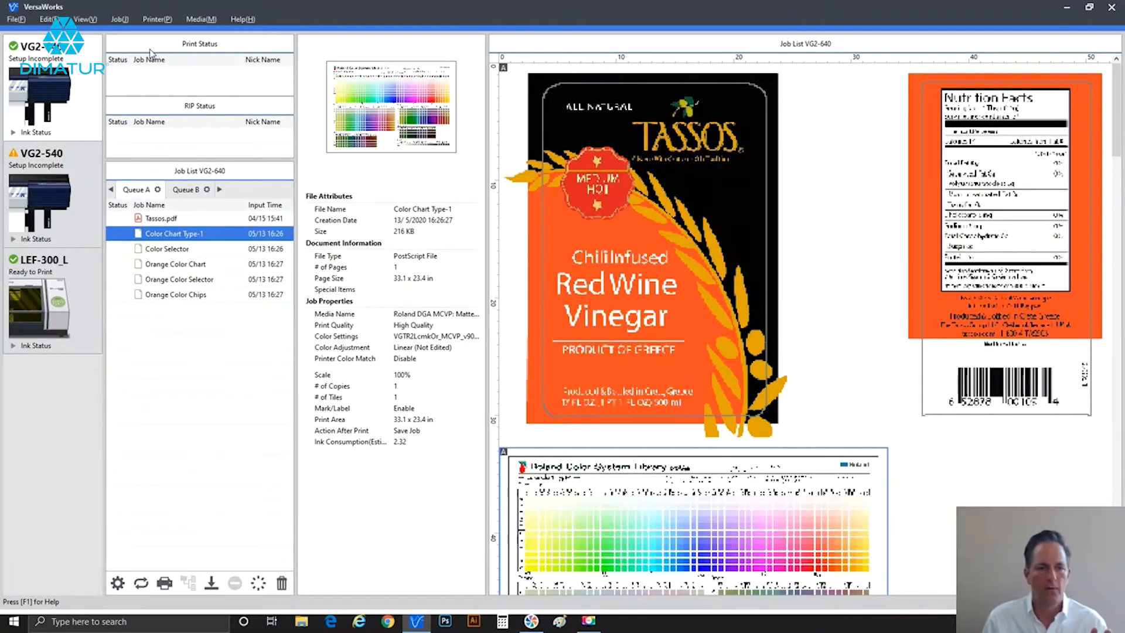
Step: View the job lists of the VG2-540 and LEF-300_L printers, and return to the VG2-640 job list
click(48, 157)
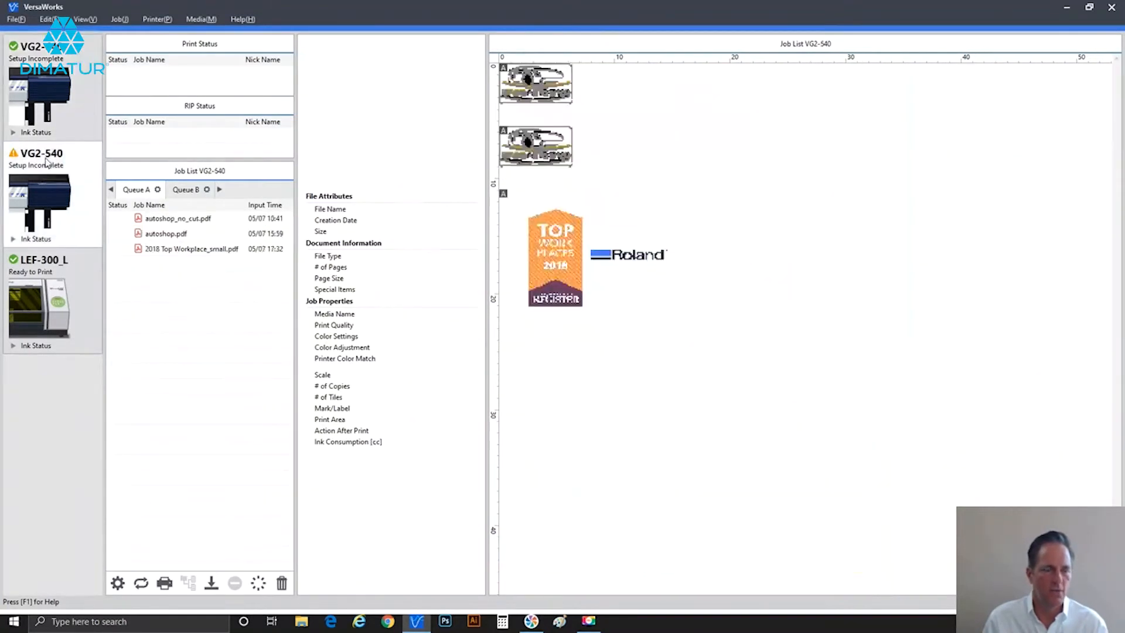
click(42, 270)
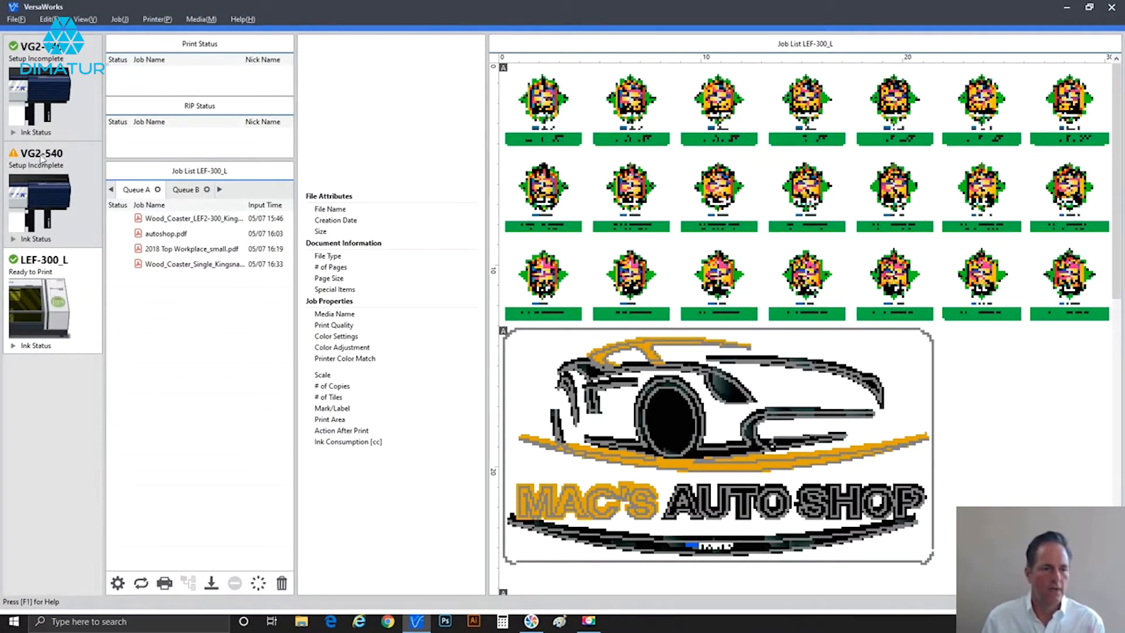
click(47, 117)
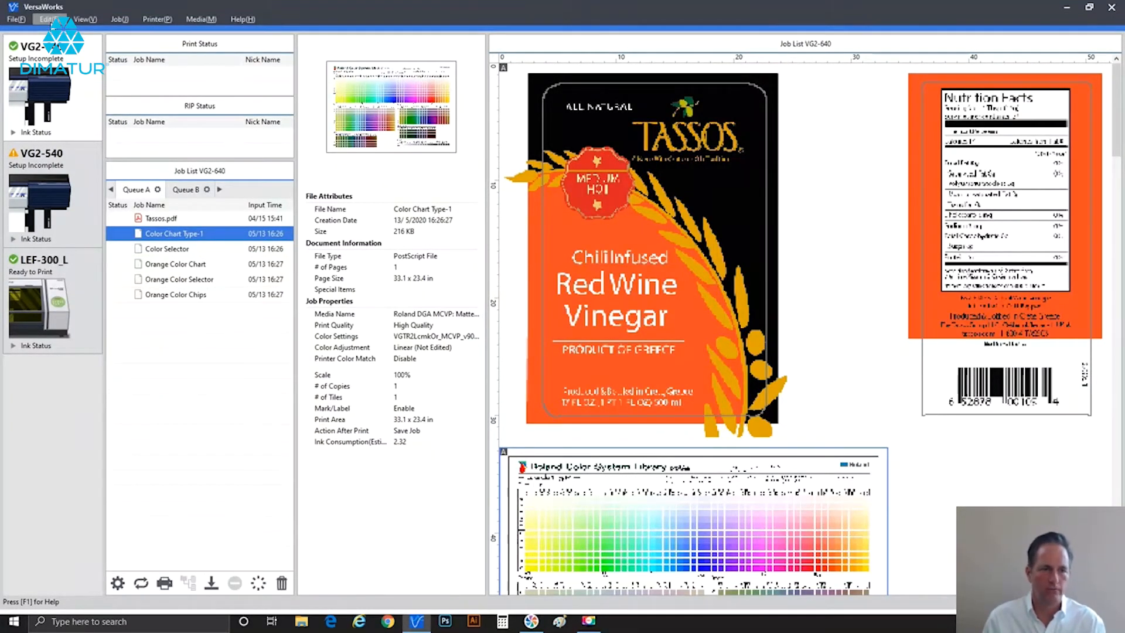
Step: Open the VG2-640 Queue A properties and set the media type to Roland DGA GCVP: Glossy Calendered Vinyl
click(48, 22)
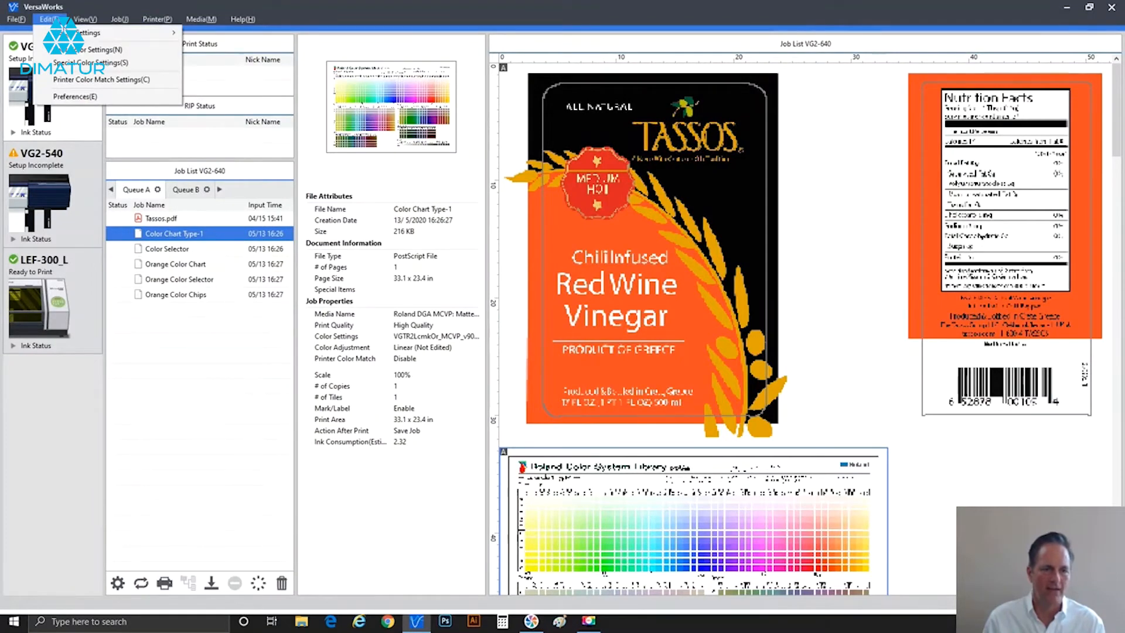
mouse_move(164, 32)
click(206, 33)
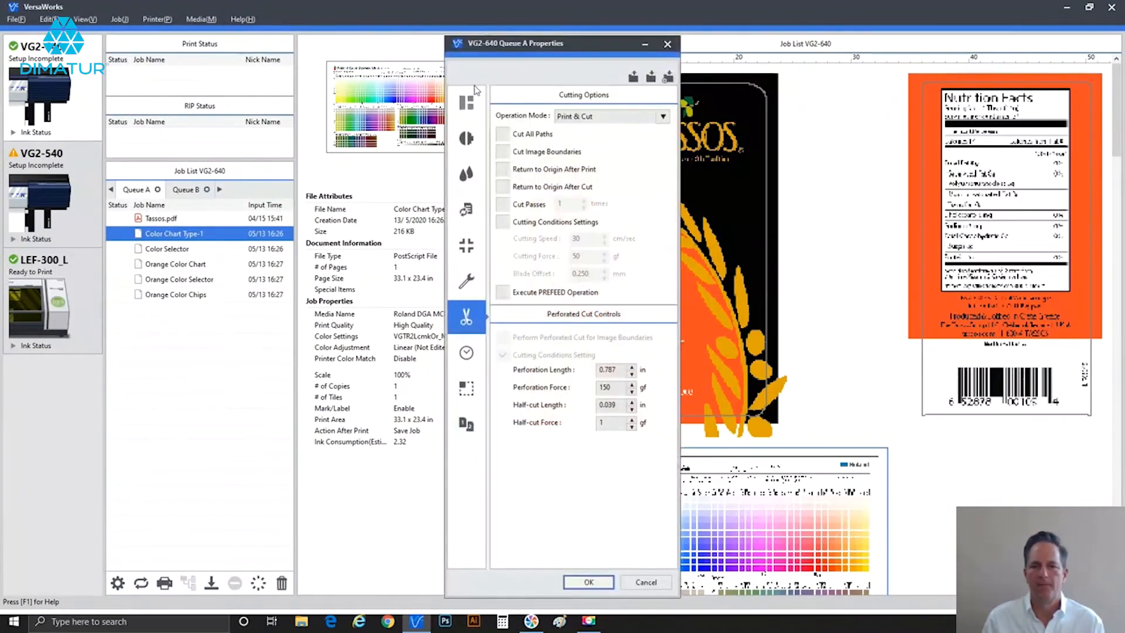
drag(496, 49, 232, 42)
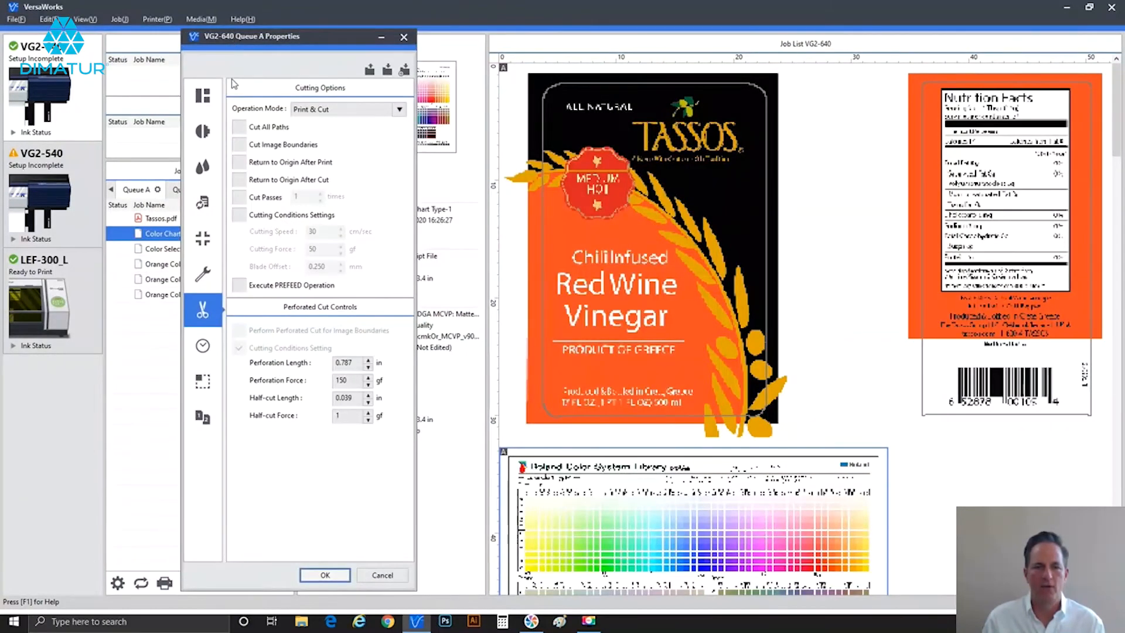
click(206, 98)
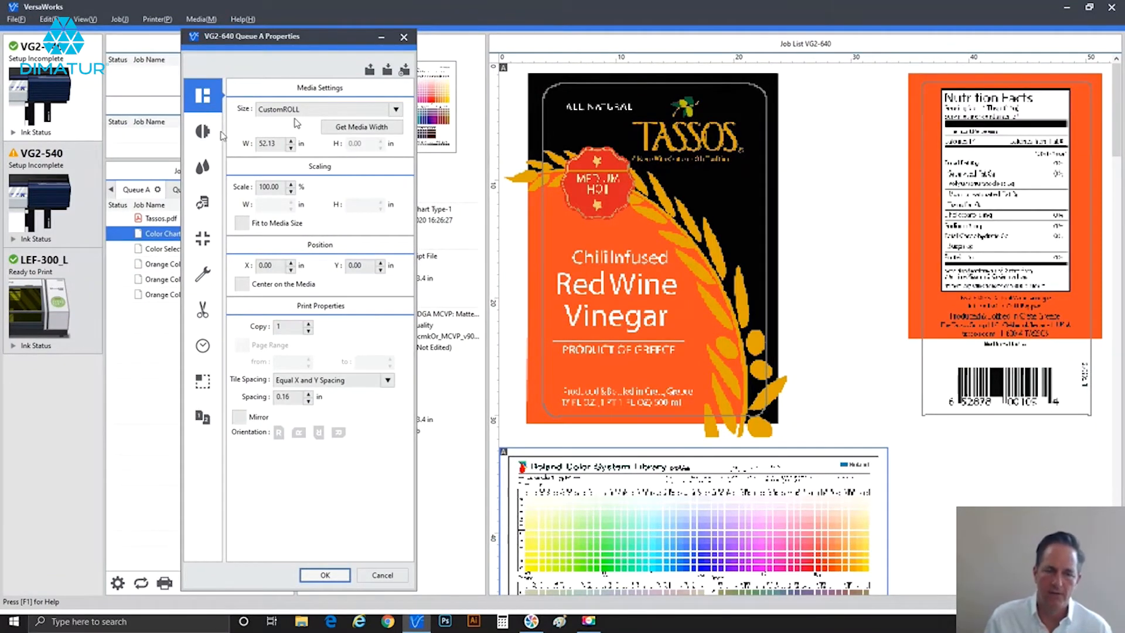
click(212, 133)
click(291, 122)
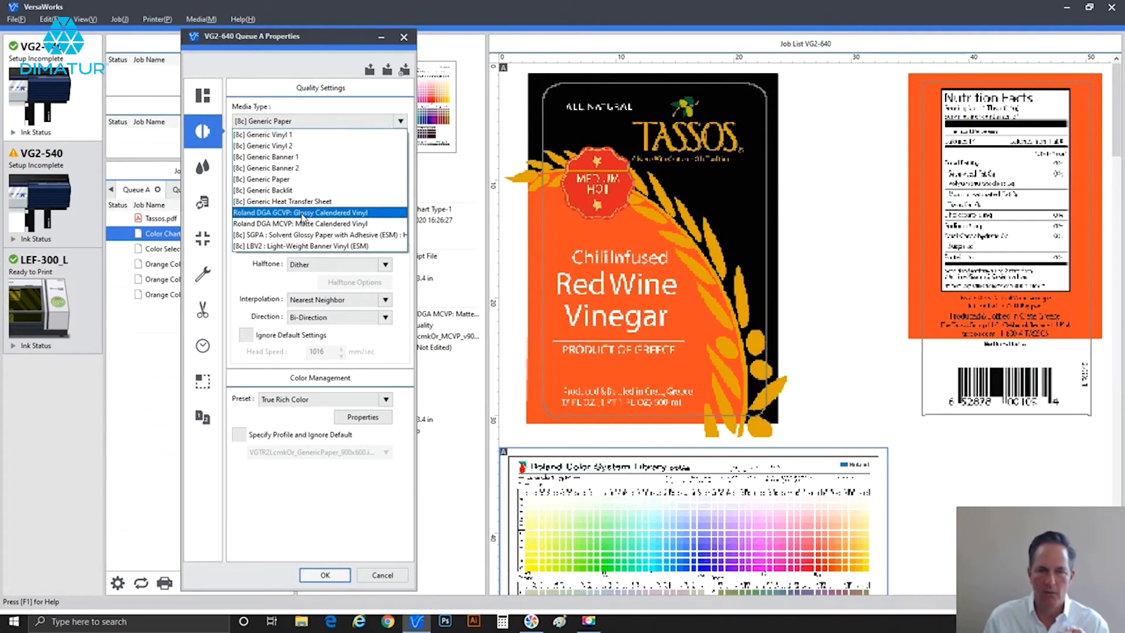
click(313, 214)
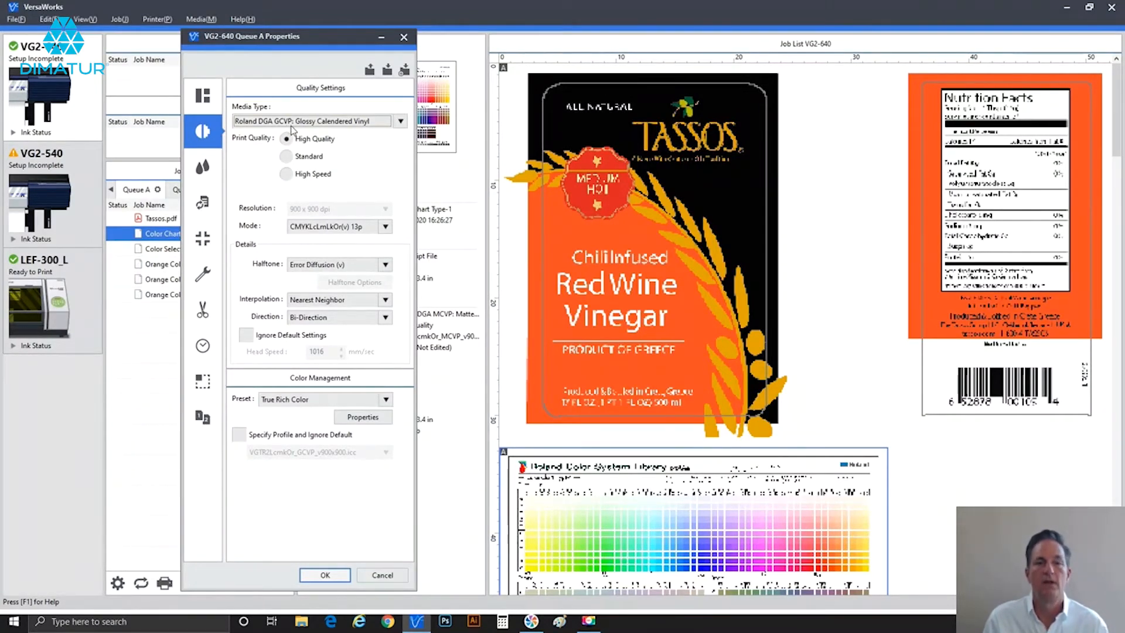
Step: Set the queue's print quality to Standard and interpolation to Bi-Cubic, keeping the True Rich Color preset
click(304, 157)
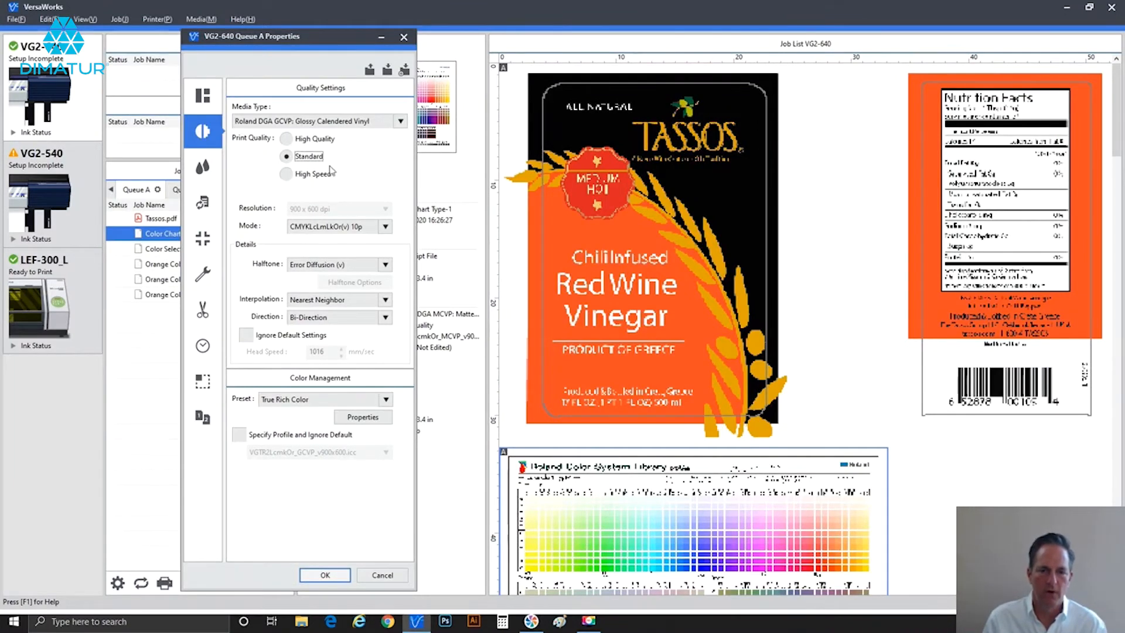
click(343, 300)
click(329, 340)
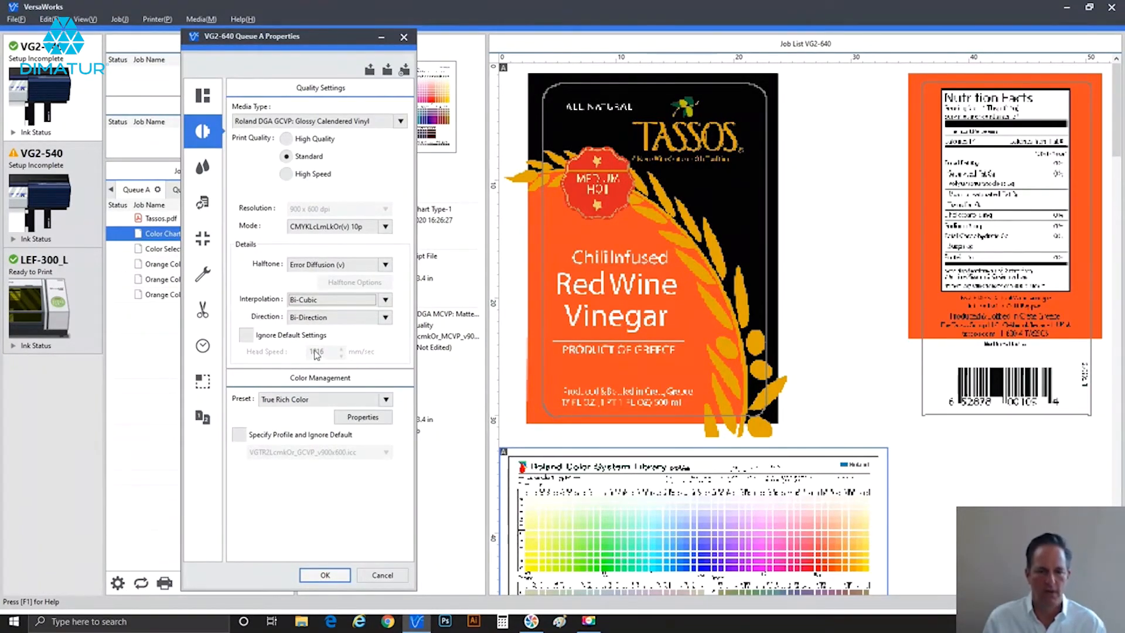
click(315, 400)
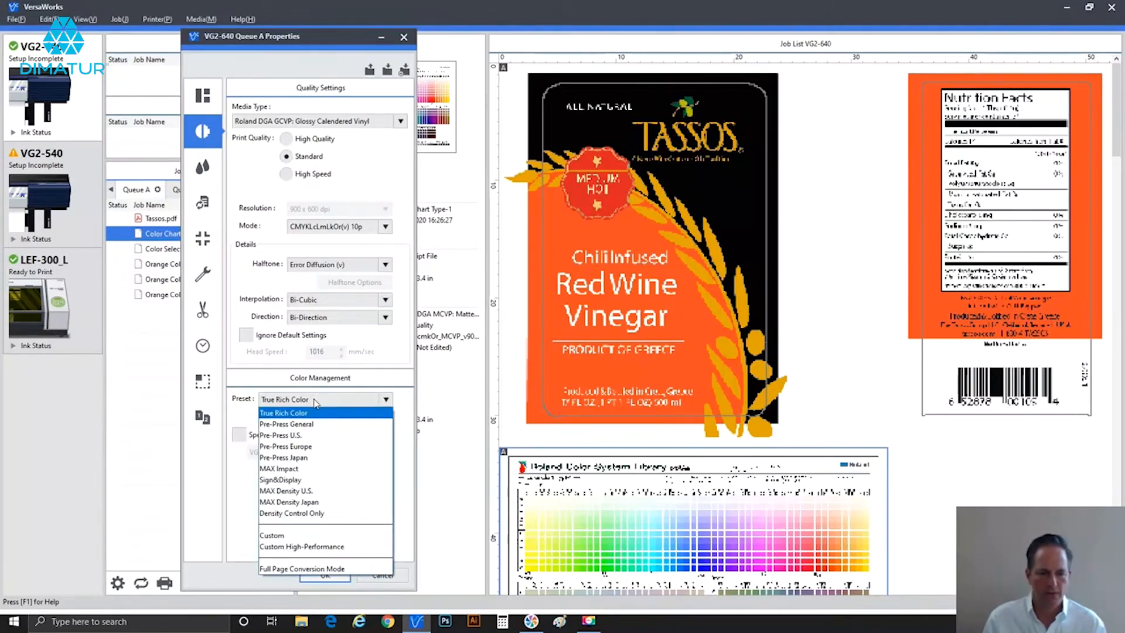
click(317, 405)
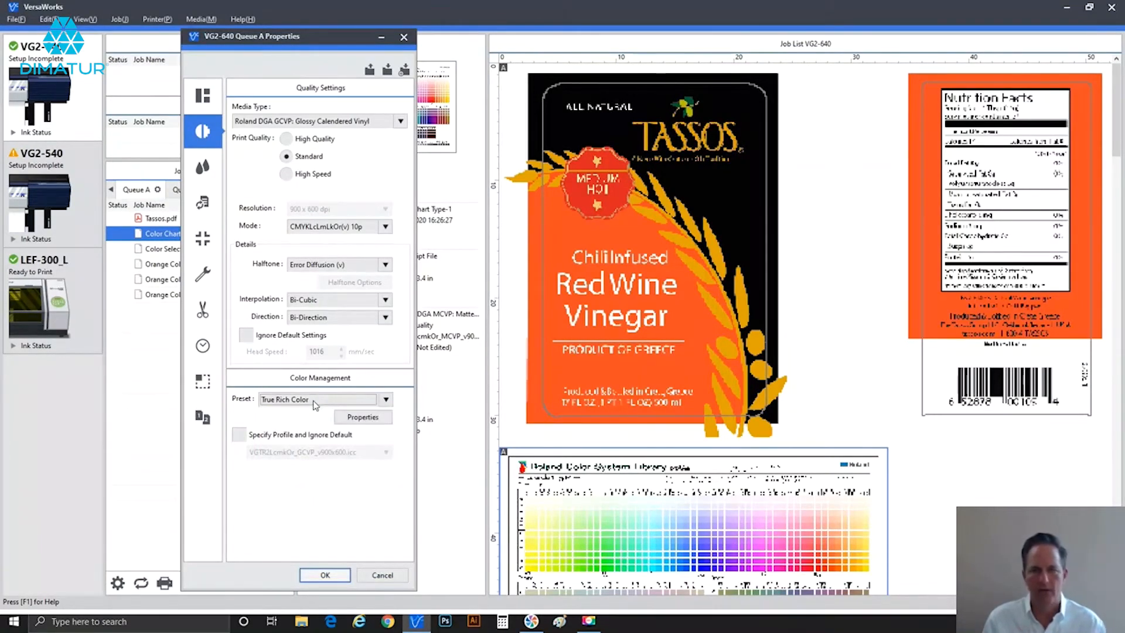
Step: Check the queue's ink level adjustments and enable Convert Spot Color for incoming jobs
click(203, 169)
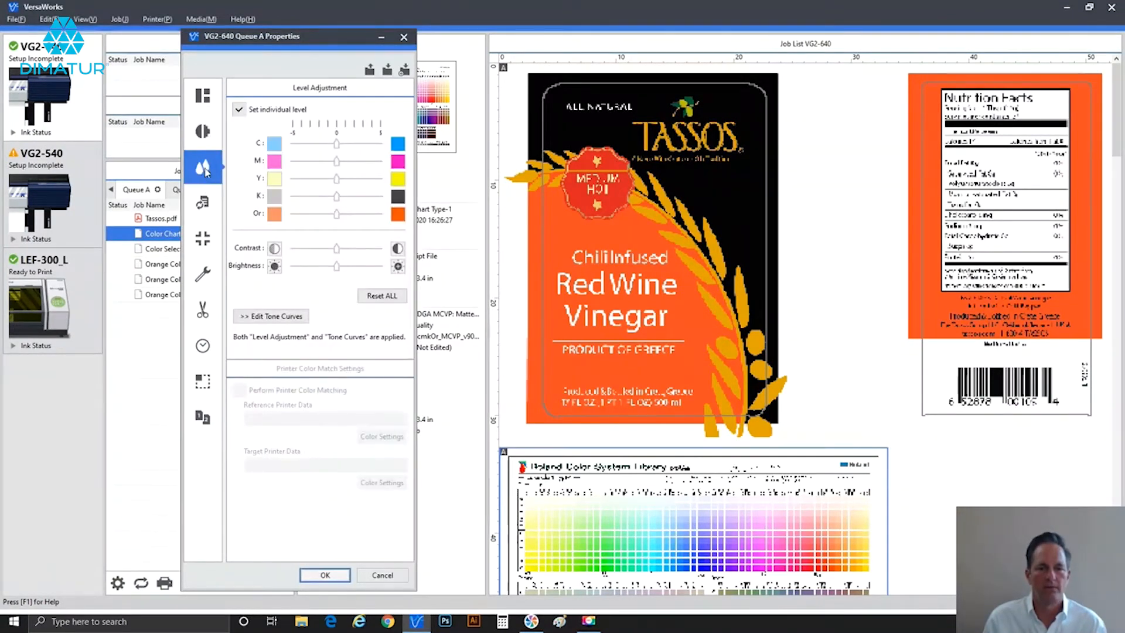
click(211, 206)
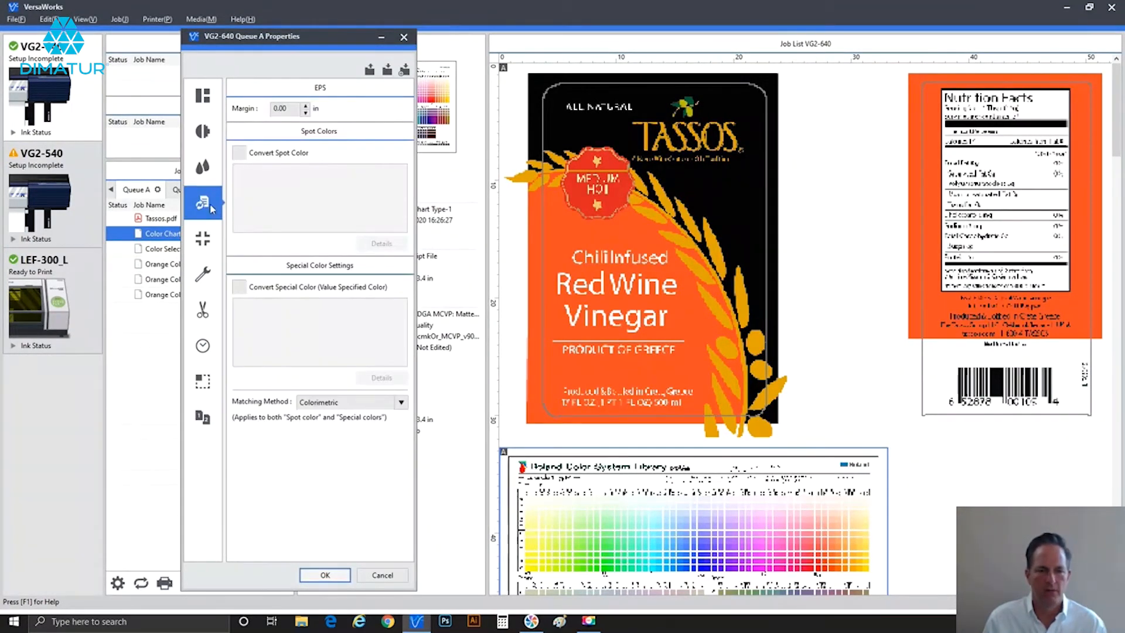
click(240, 153)
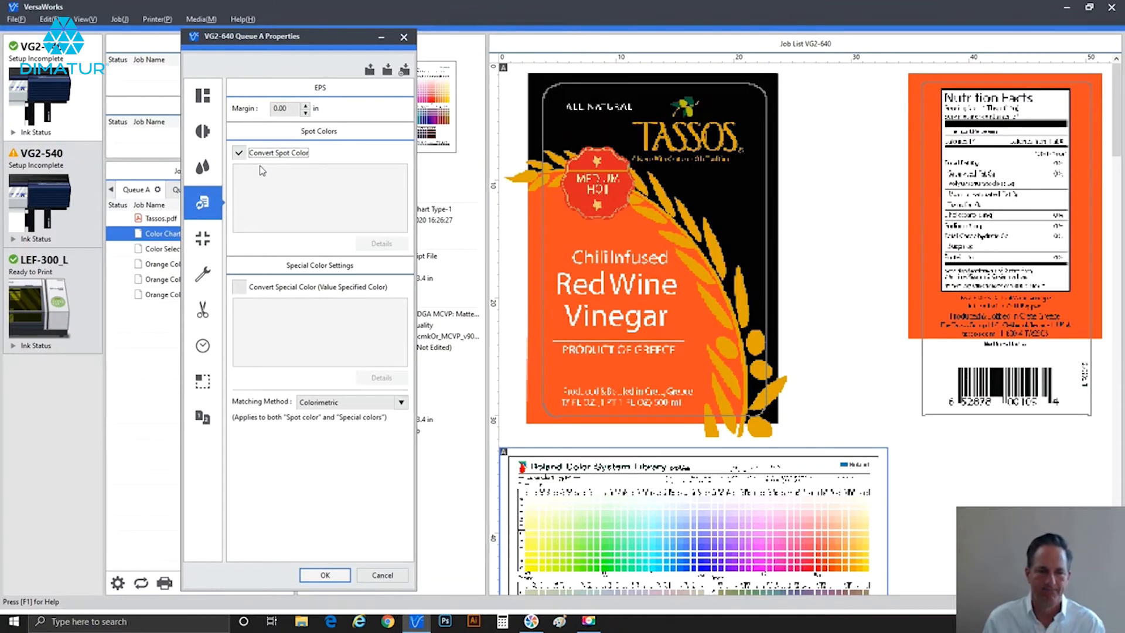
Step: Review the queue's marks, printer control, cutting, job handling, tiling and variable data settings, and save the changed printing settings
click(205, 240)
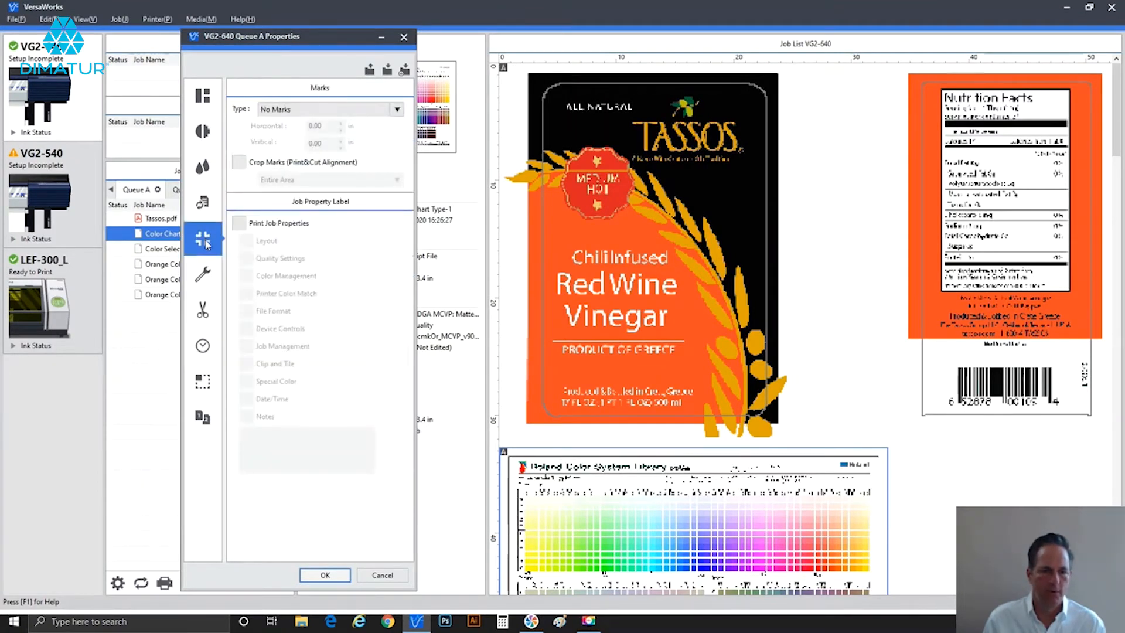
click(205, 274)
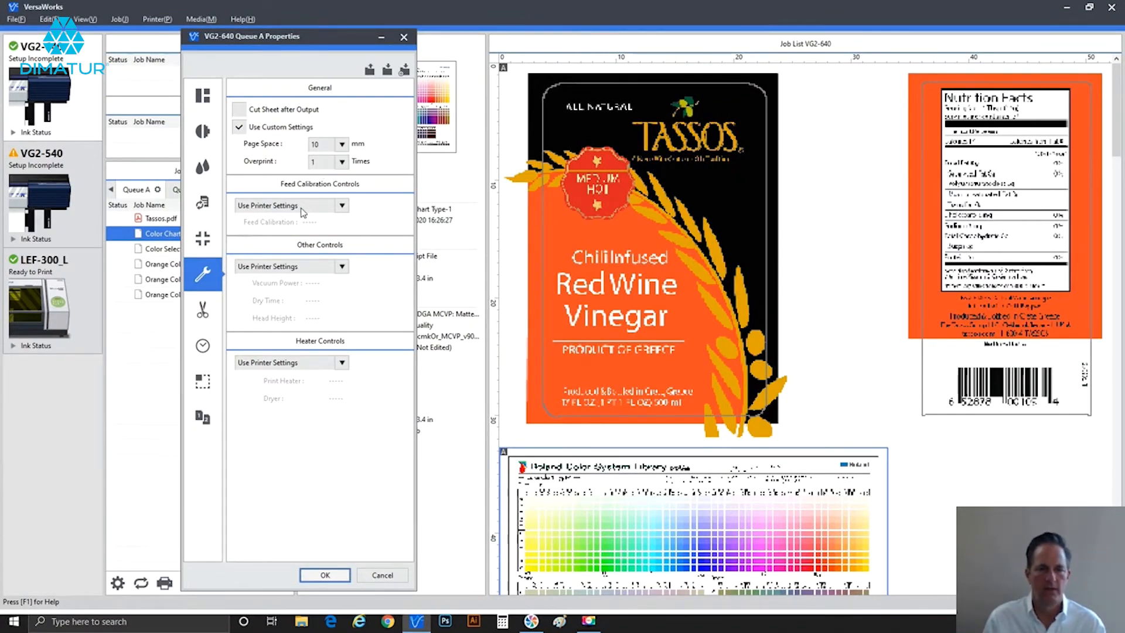
click(204, 312)
click(205, 333)
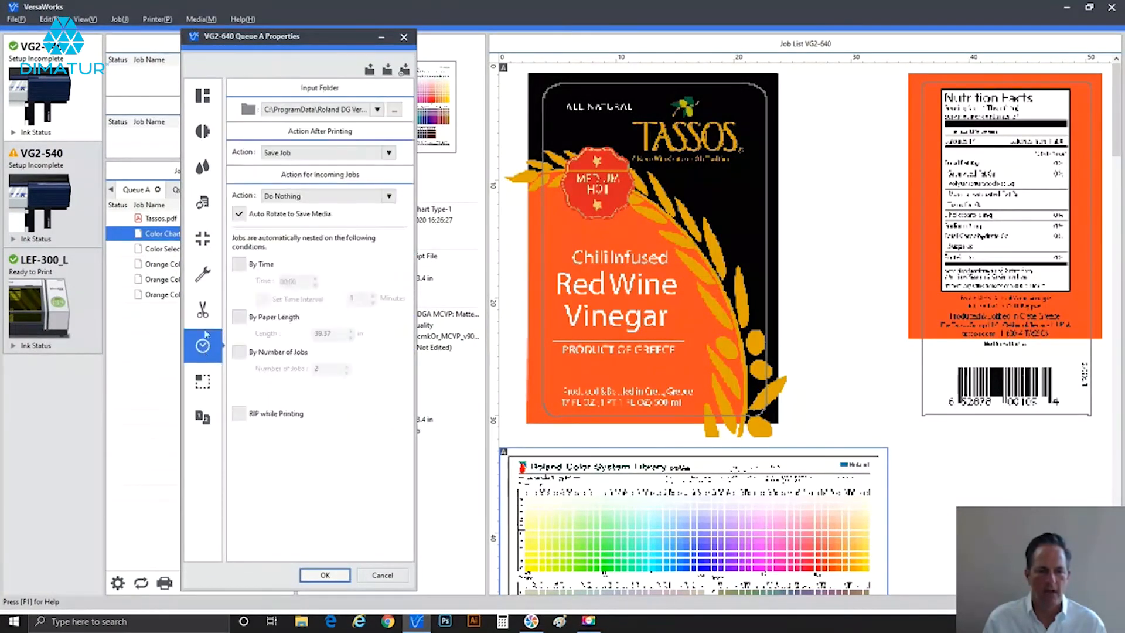
click(202, 381)
click(203, 416)
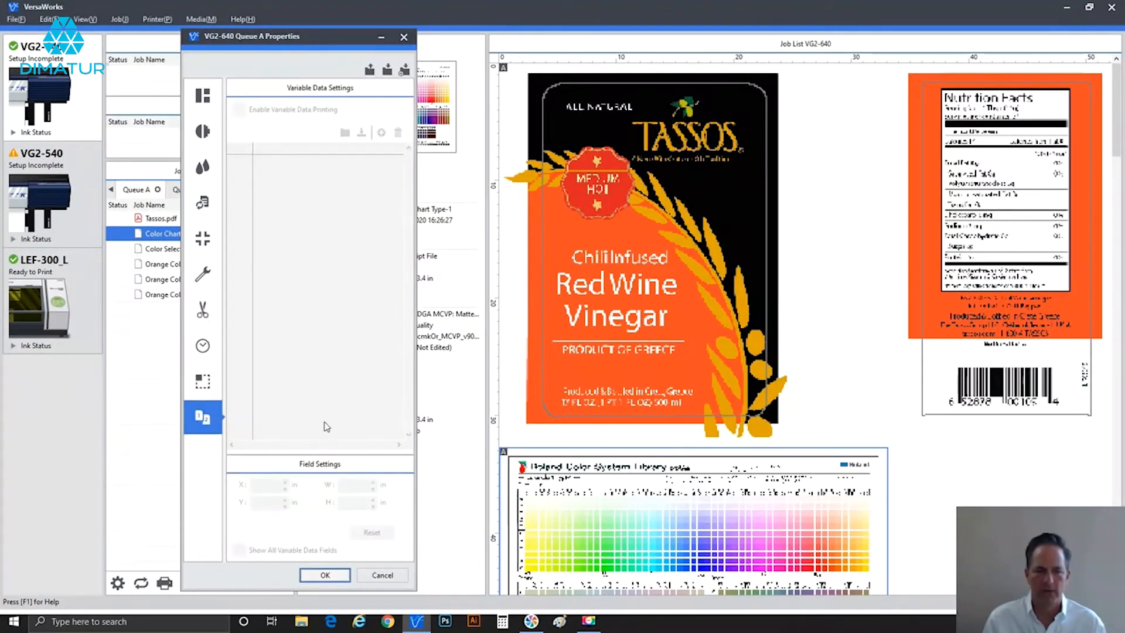
click(325, 574)
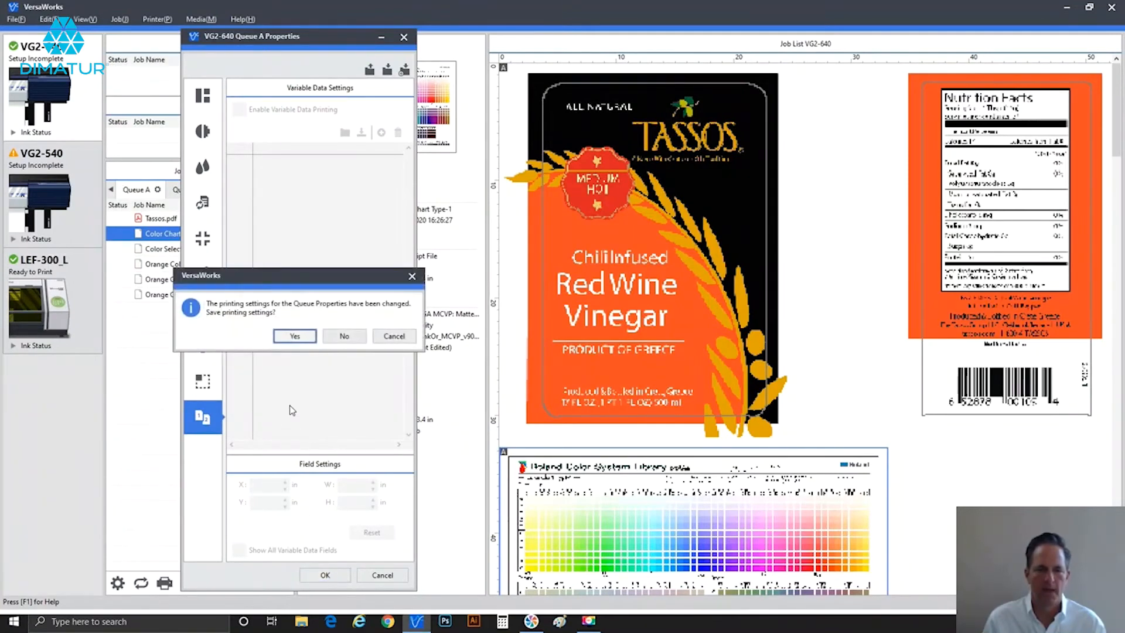
click(294, 336)
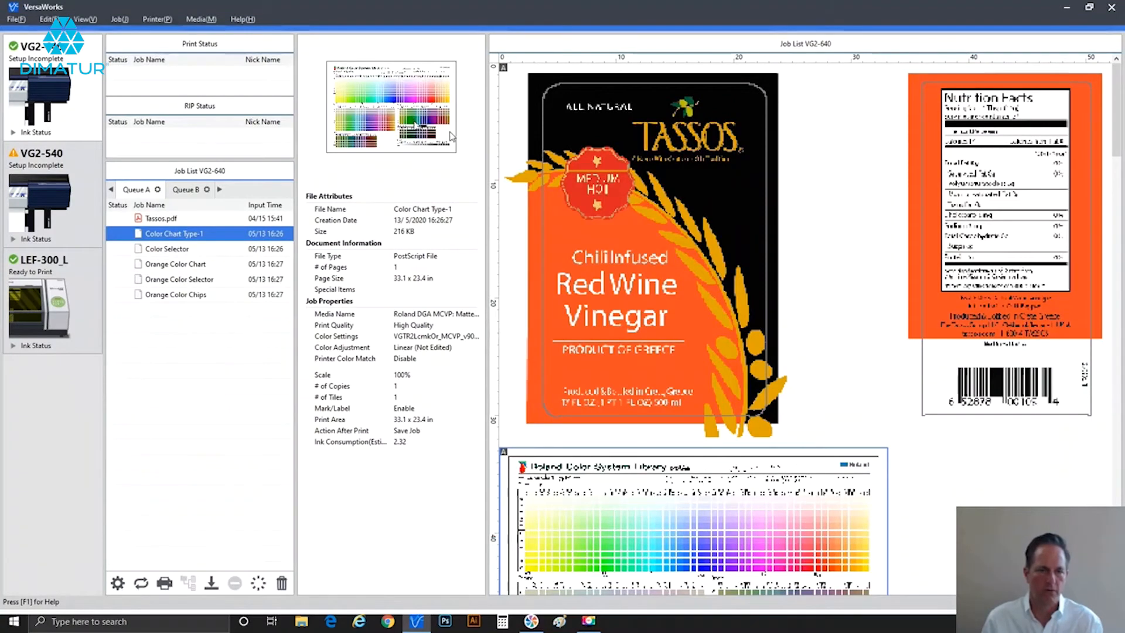
Step: Send the Orange Color Chart from the Roland Orange Color System Library to the queue as a new print job
click(202, 19)
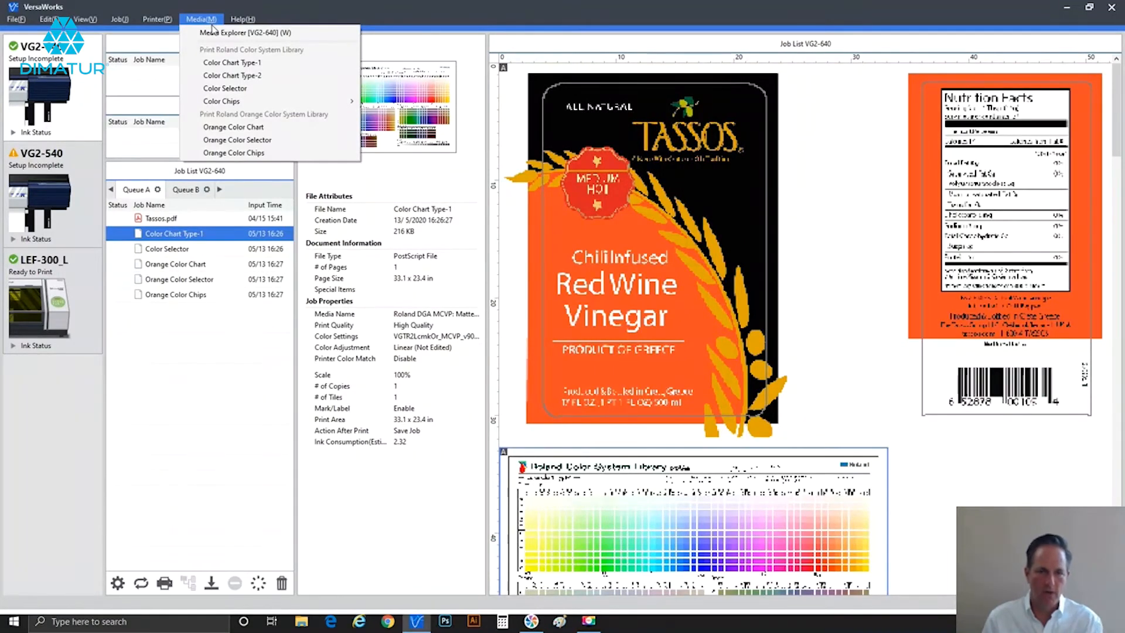
click(246, 131)
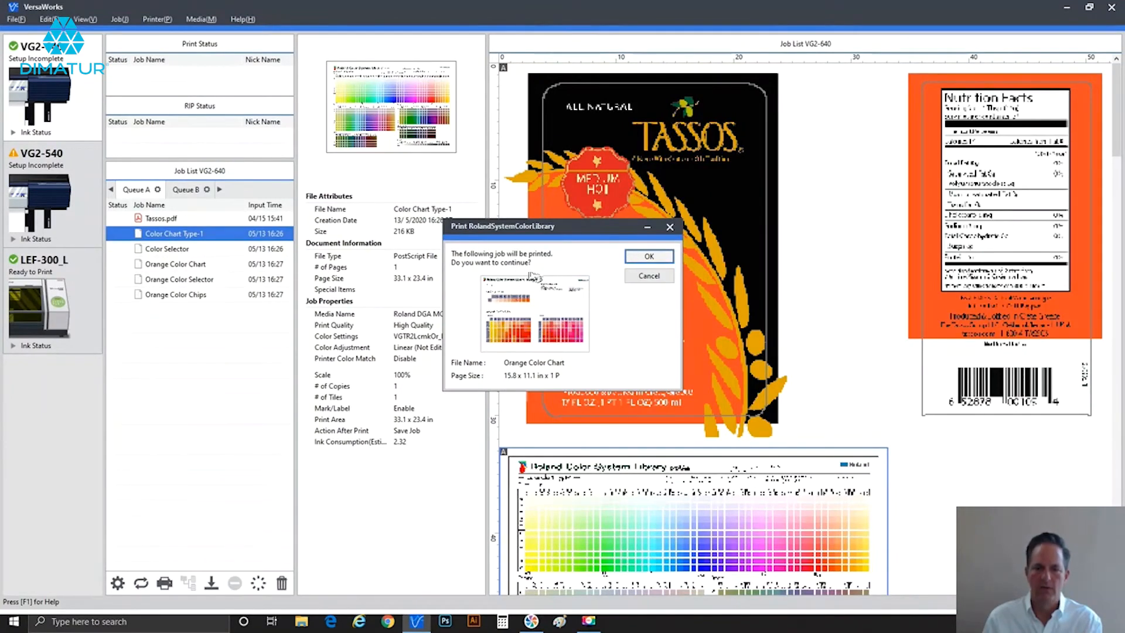
click(644, 258)
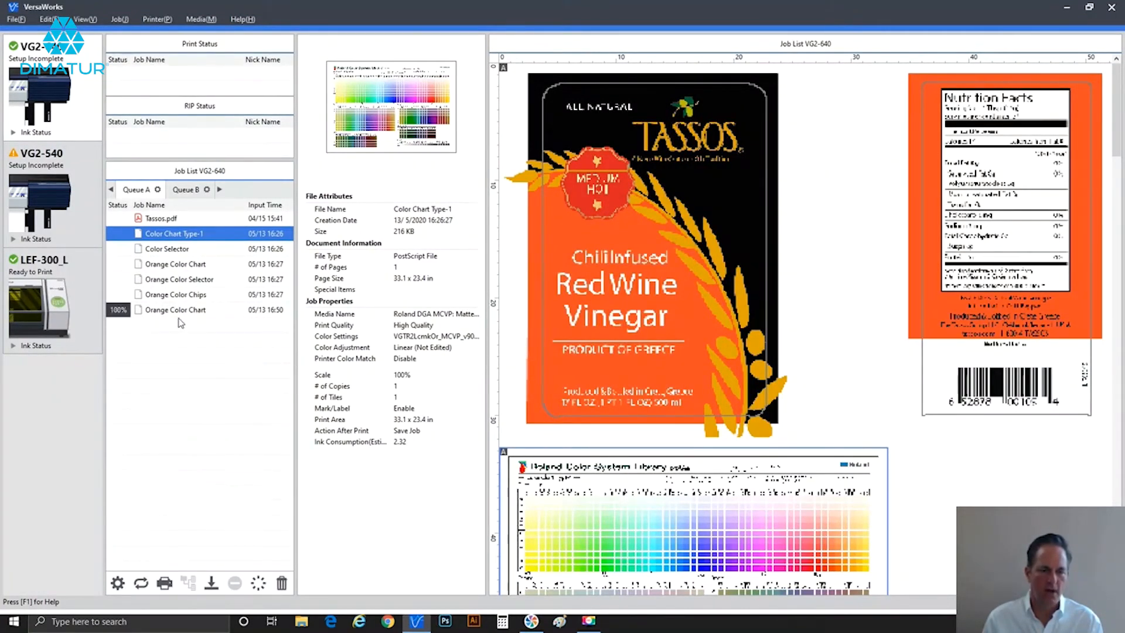
Step: Open the job settings of the newly added Orange Color Chart and scale the chart with Fit to Media Size
click(179, 315)
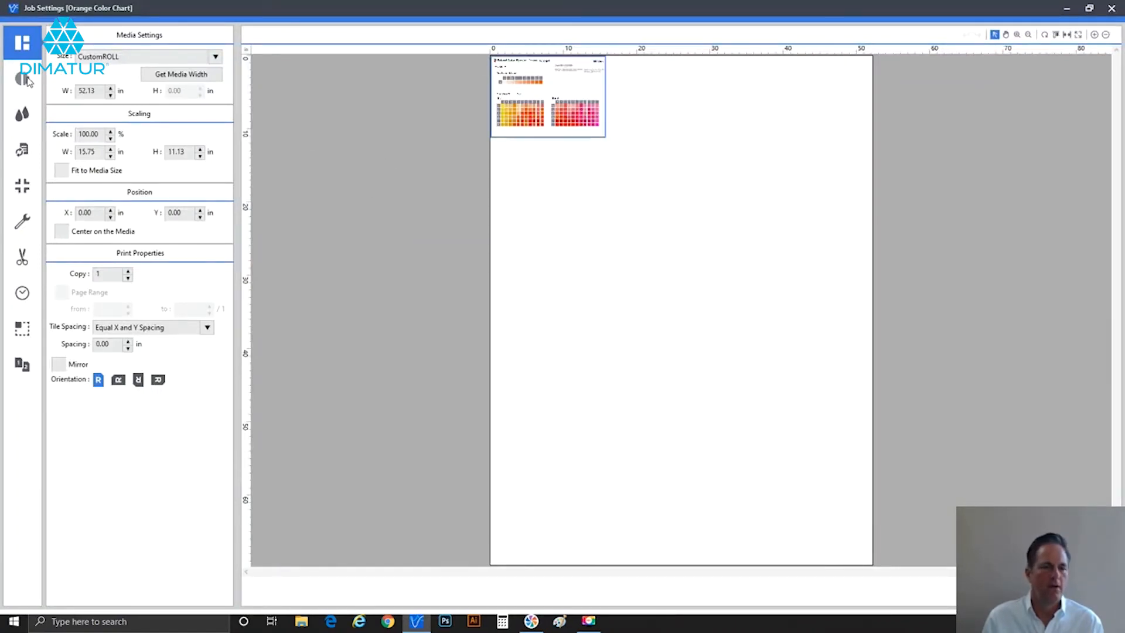
click(73, 172)
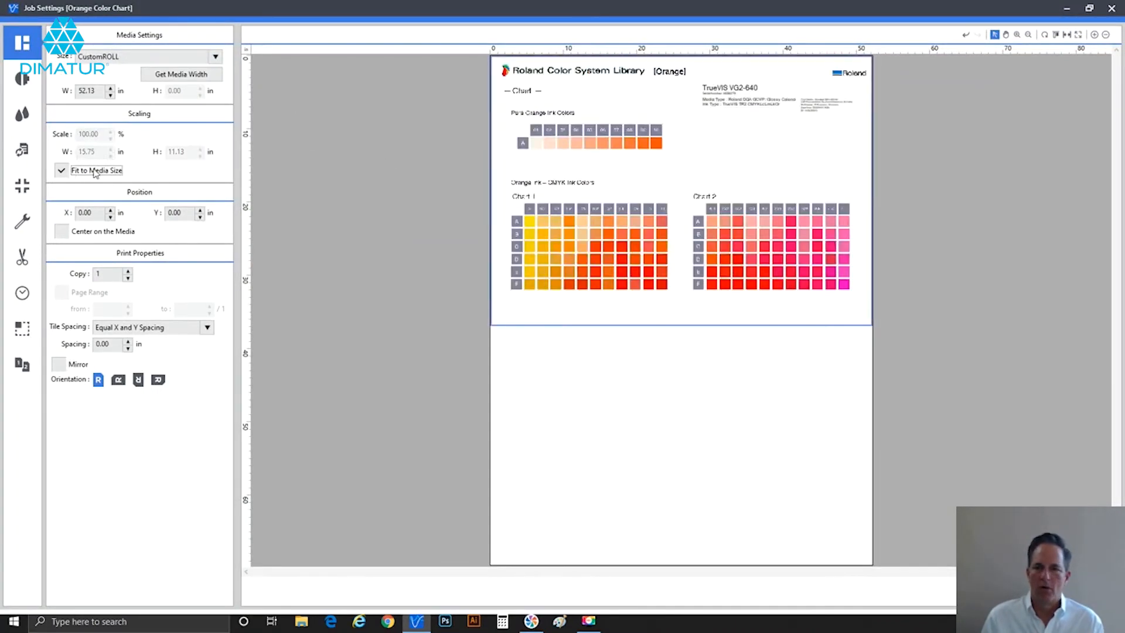
click(1017, 34)
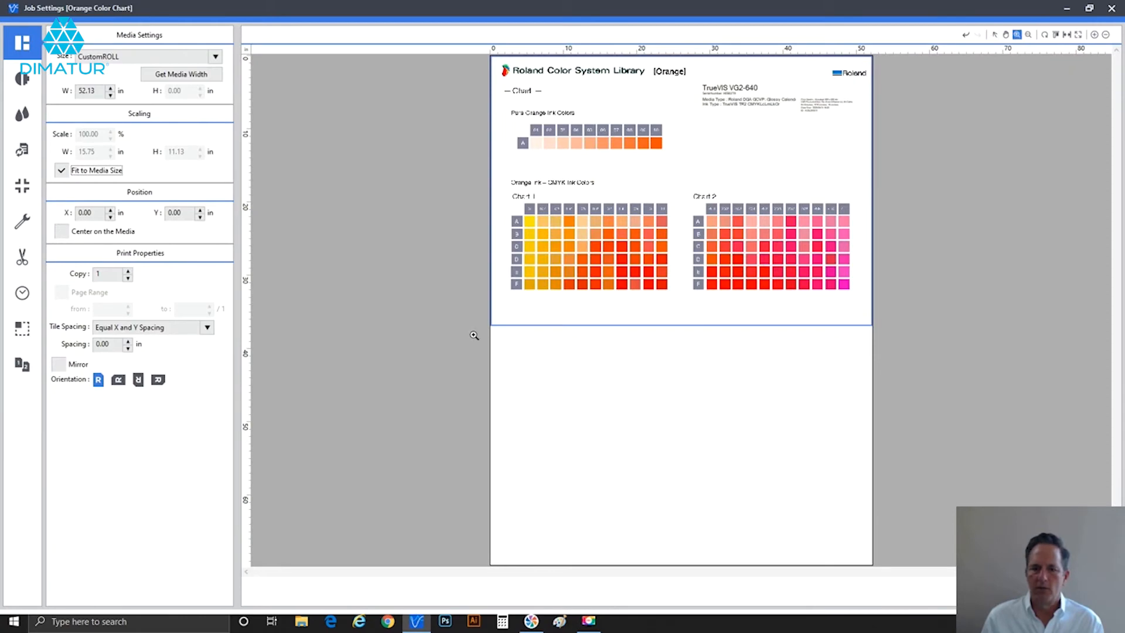
drag(472, 332, 836, 120)
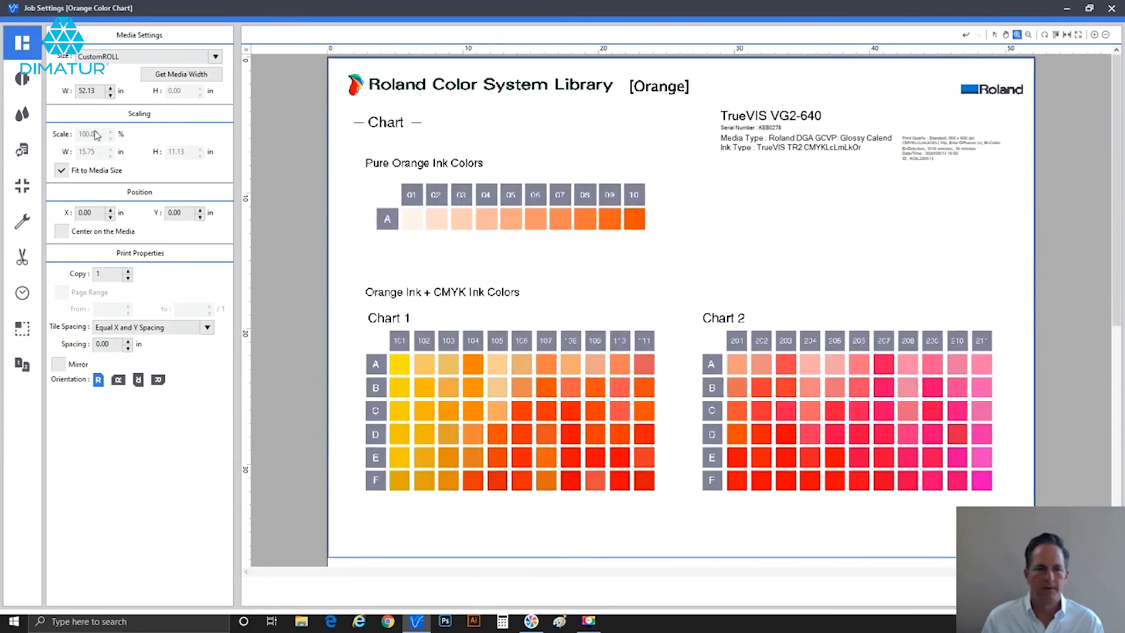
Step: Review the Orange Color Chart job's quality, level adjustment, spot color, marks, printer control and cutting settings, and return to the layout settings
click(24, 88)
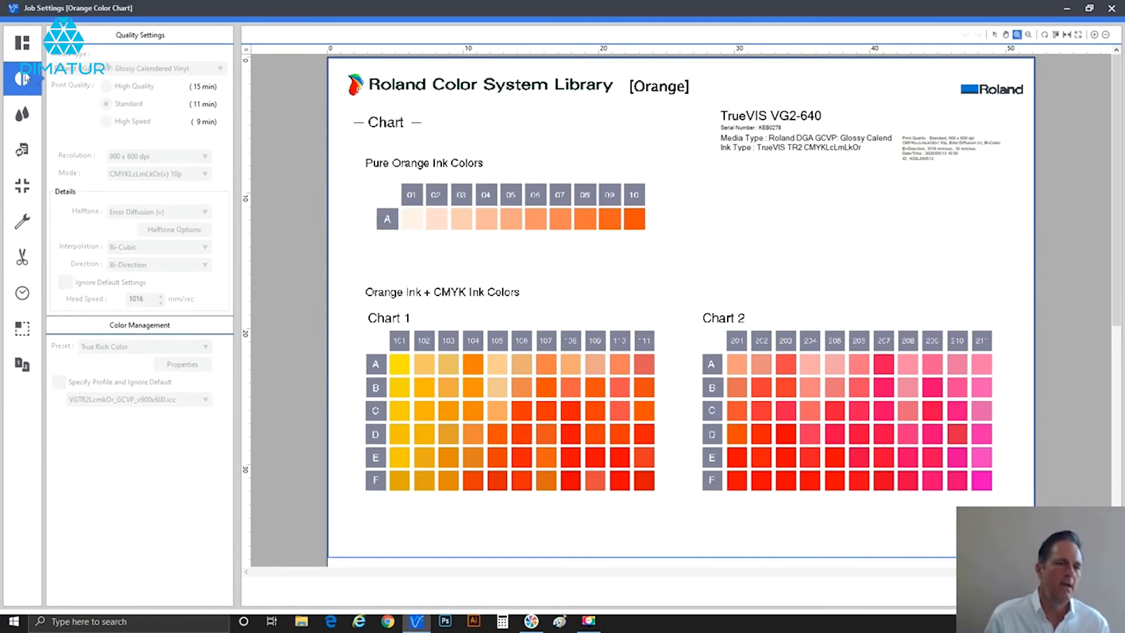
click(23, 113)
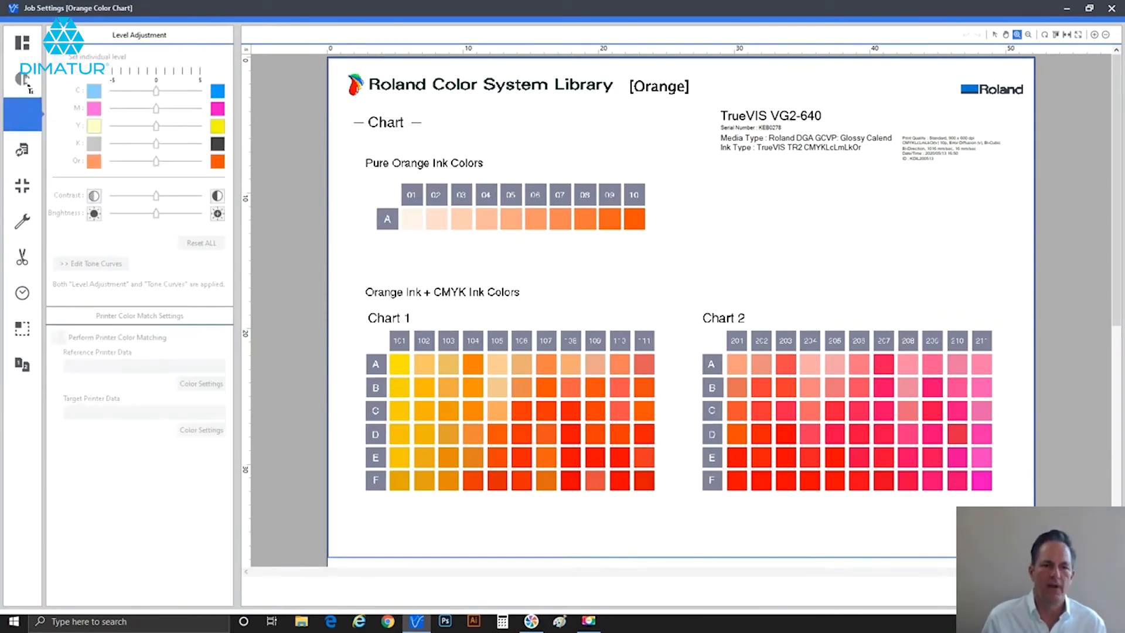
click(24, 78)
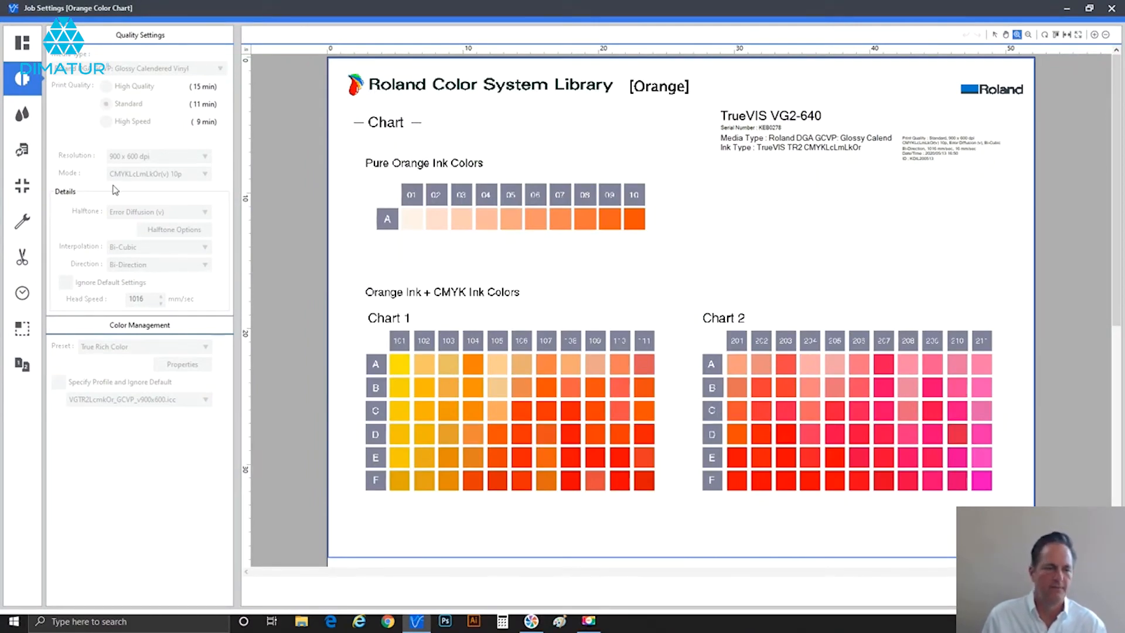
click(23, 119)
click(27, 161)
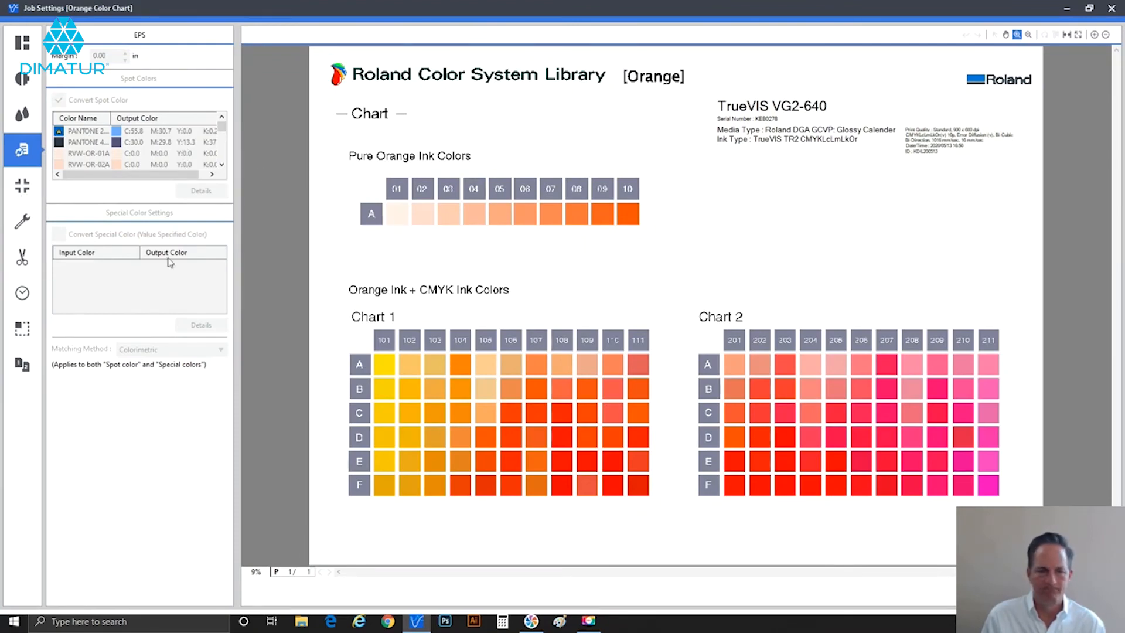
click(23, 186)
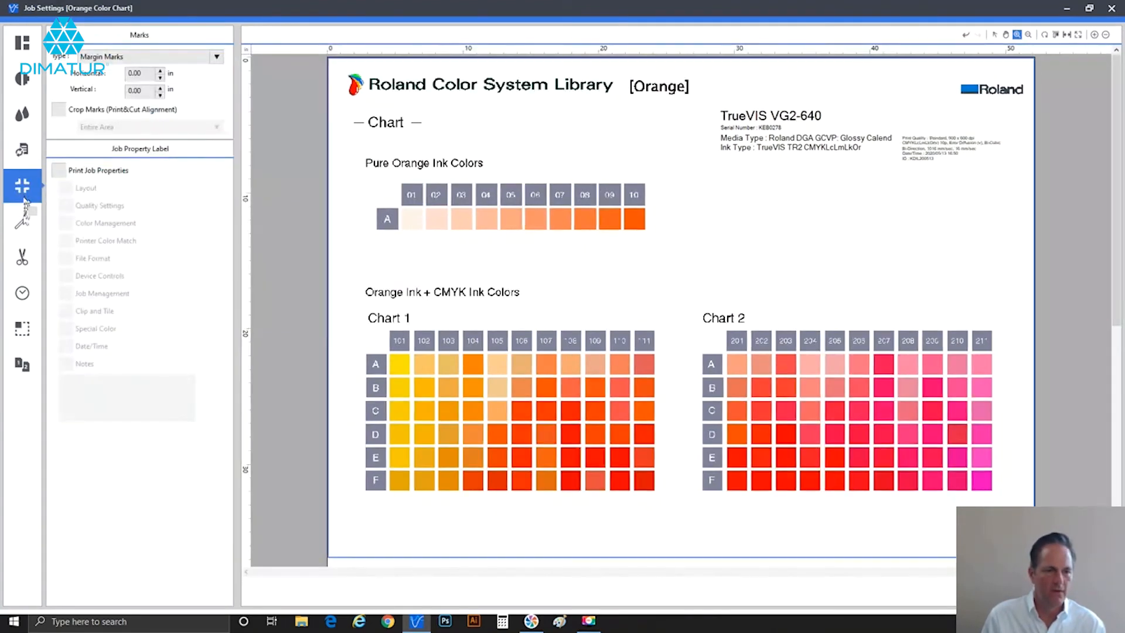
click(23, 227)
click(23, 257)
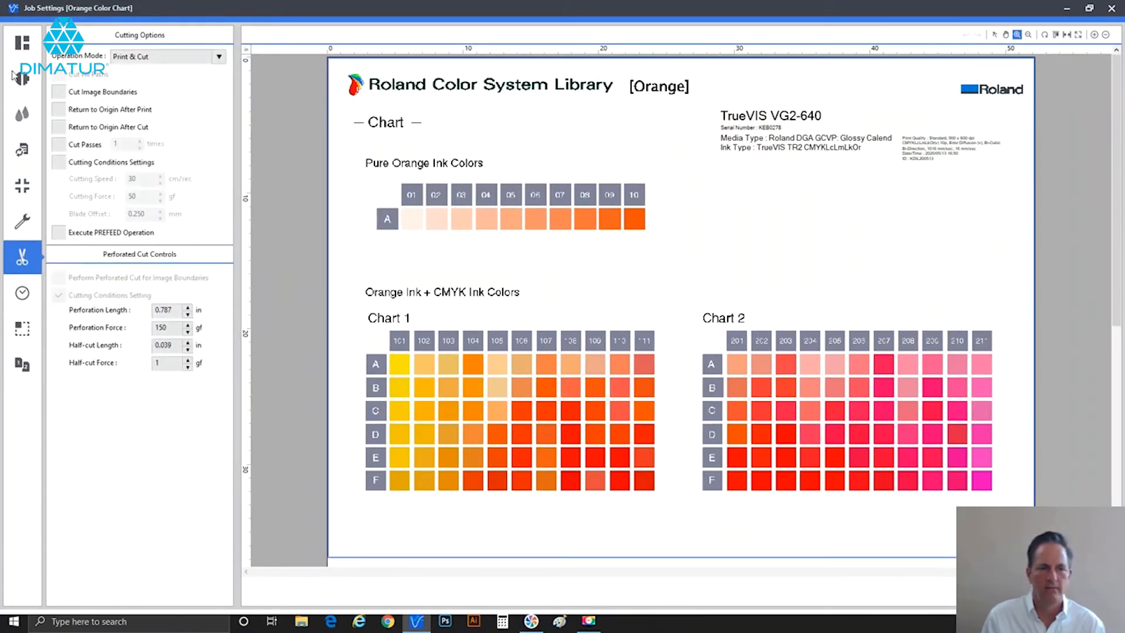
click(21, 47)
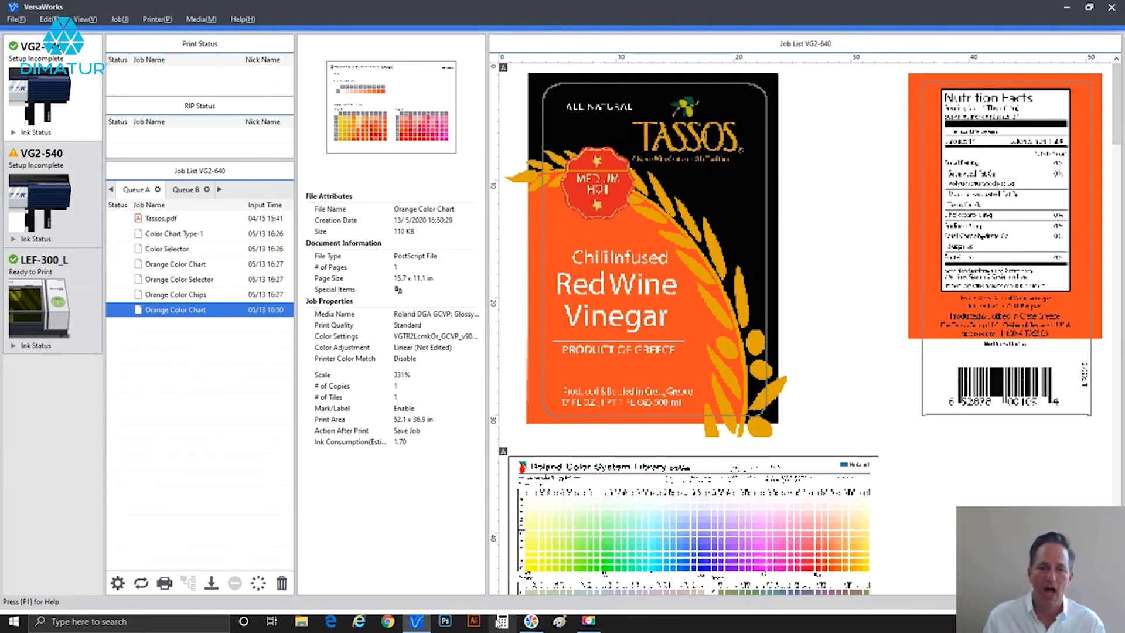
Step: Send Color Chart Type-1 from the Roland Color System Library to the queue as a new print job
click(201, 20)
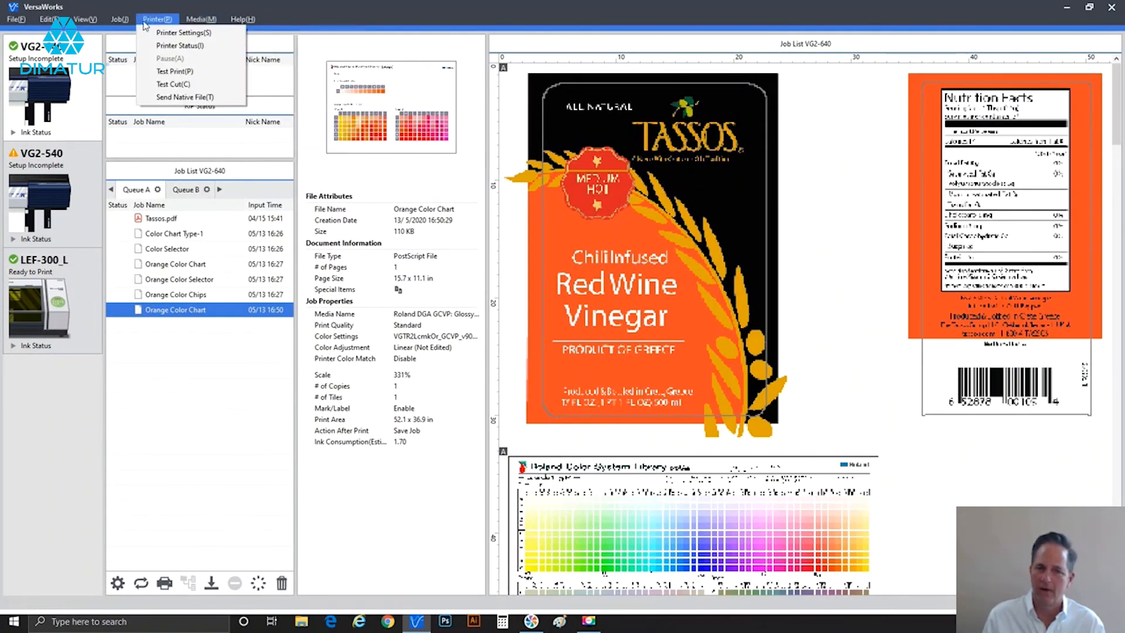
click(67, 89)
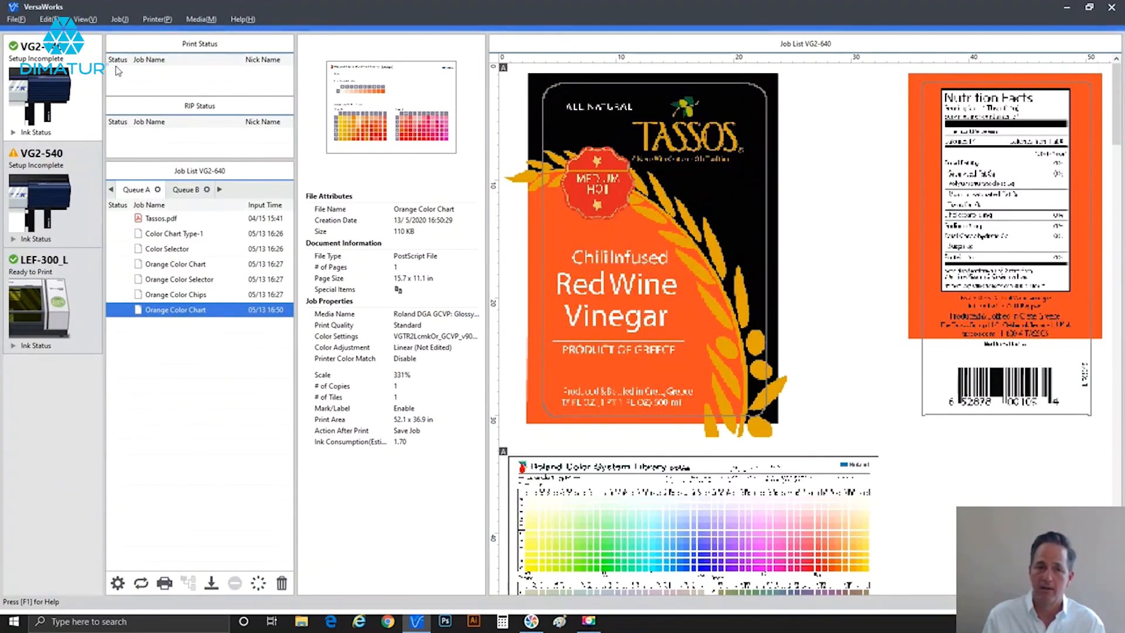
click(212, 23)
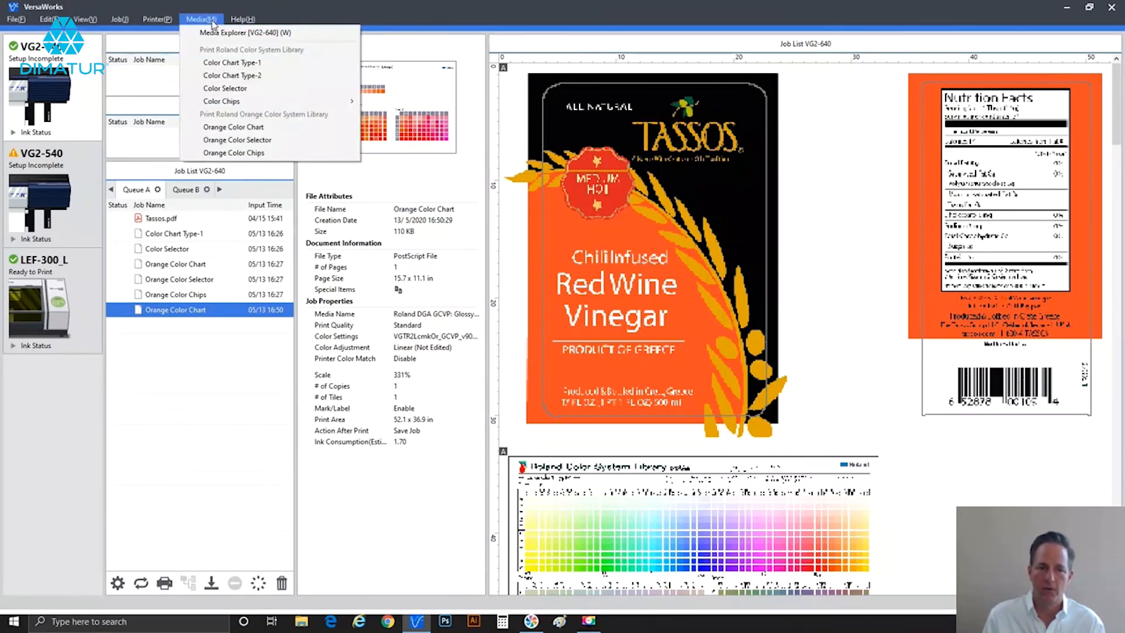
click(234, 63)
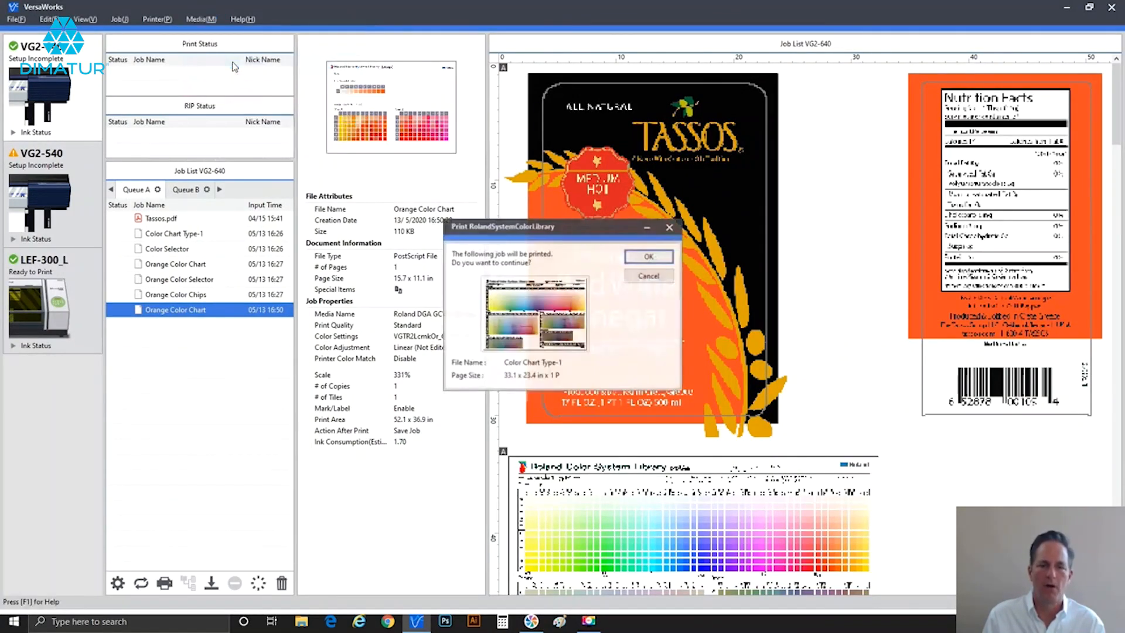
click(672, 261)
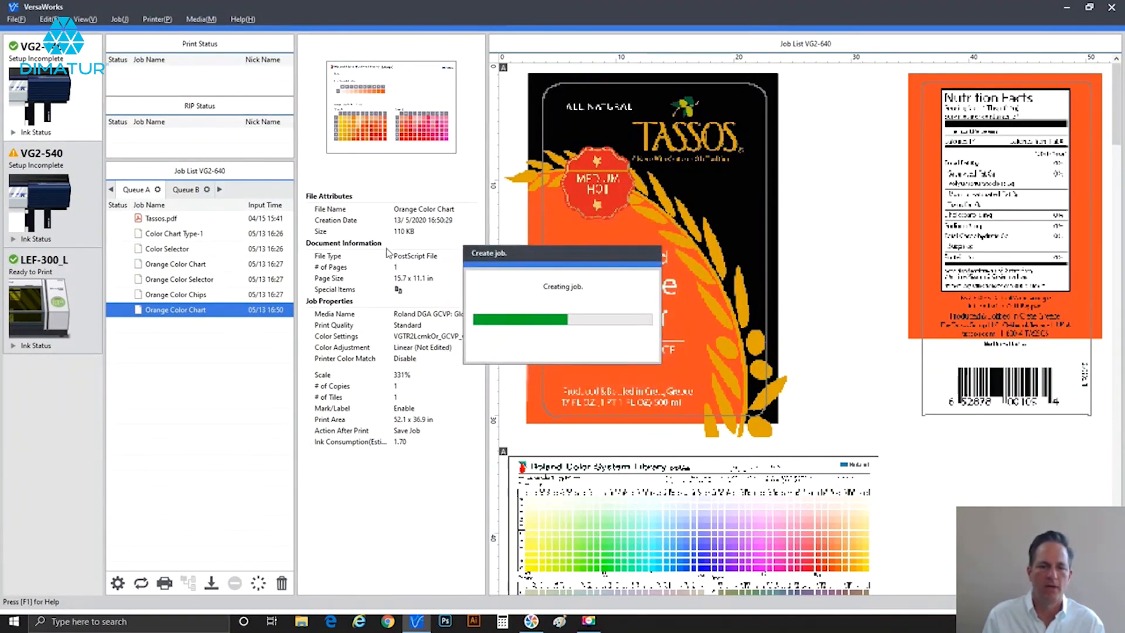
Step: Open the job settings of the first Color Chart Type-1 in the queue and examine its color swatches and header up close
click(202, 265)
click(188, 235)
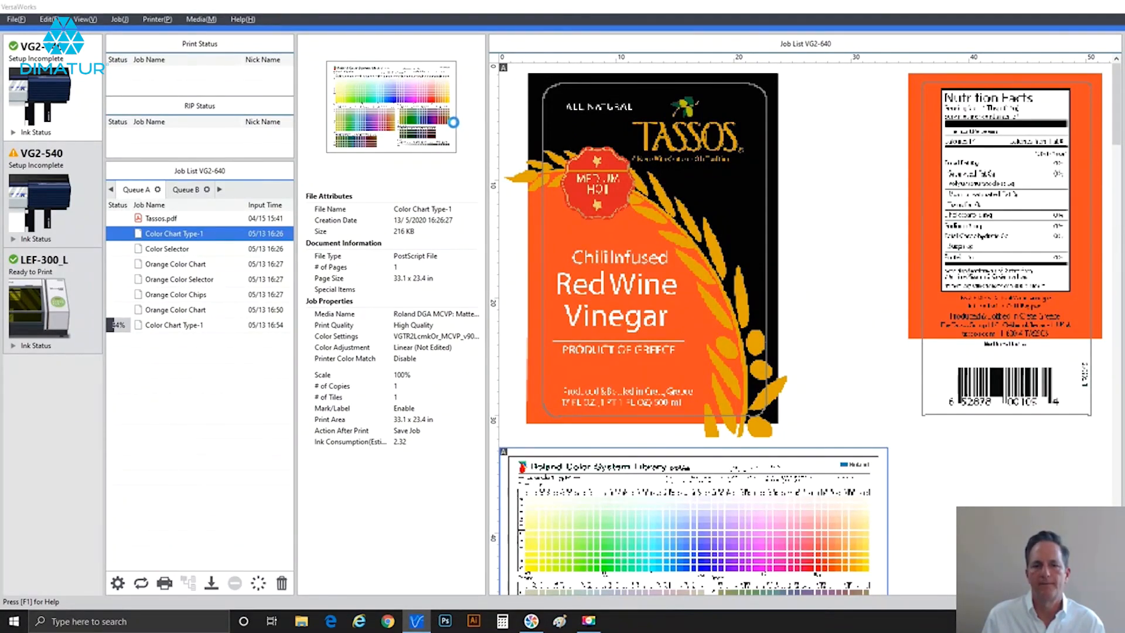
double_click(454, 122)
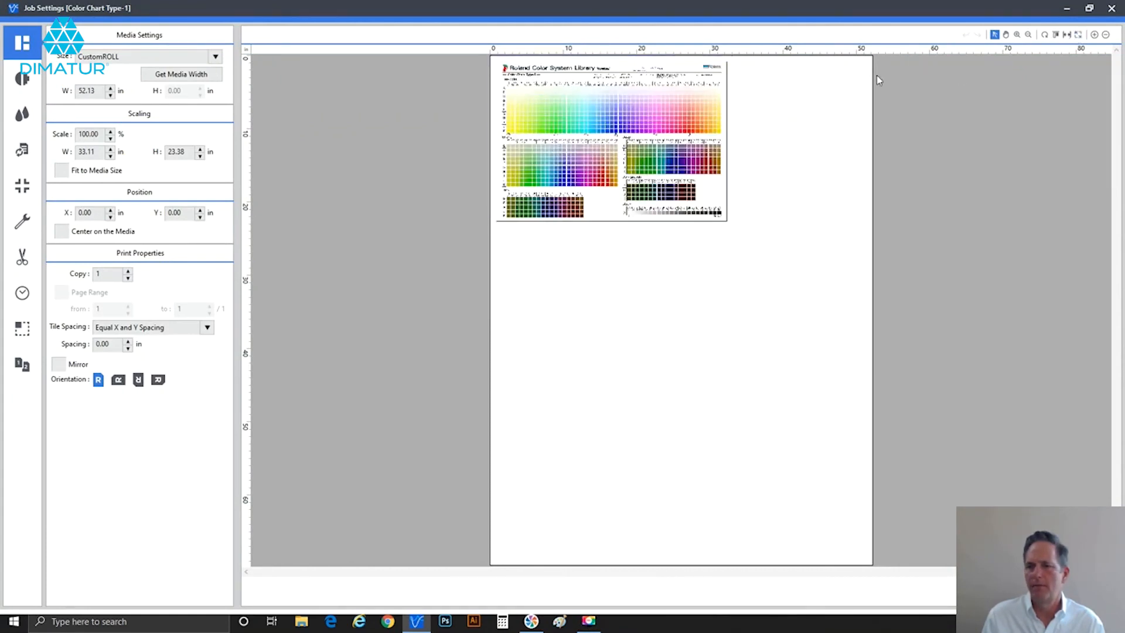
click(1017, 35)
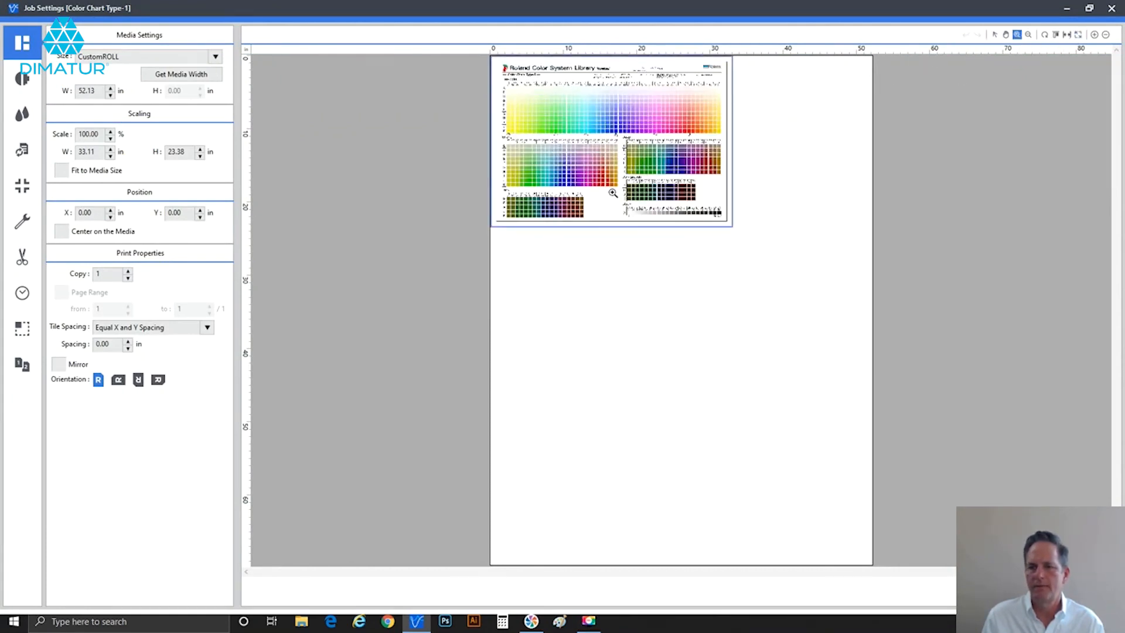
drag(668, 135, 735, 55)
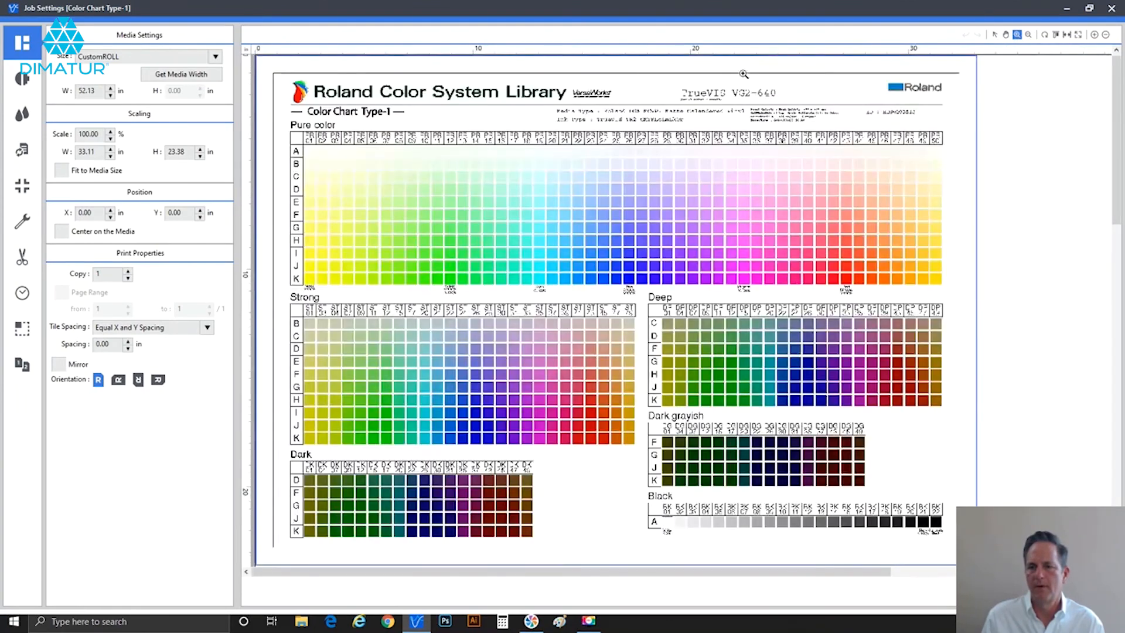